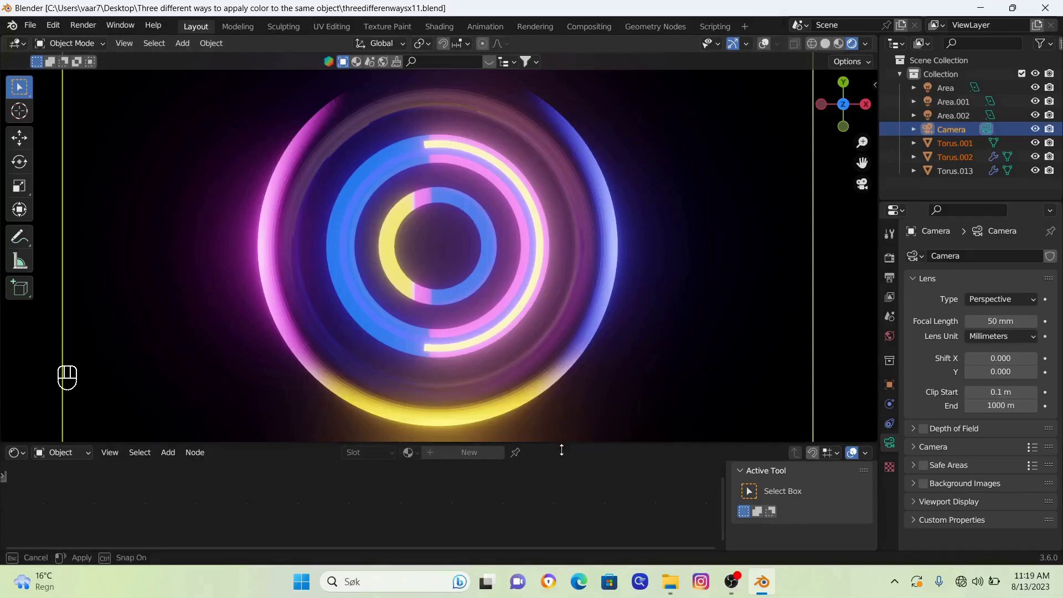
Enlarge the 3D viewport and examine the colors on the glowing concentric rings up close and in full
{"action": "left_click_drag", "start_coordinate": [557, 443], "coordinate": [557, 479]}
{"action": "scroll", "coordinate": [559, 448], "scroll_direction": "up", "scroll_amount": 1}
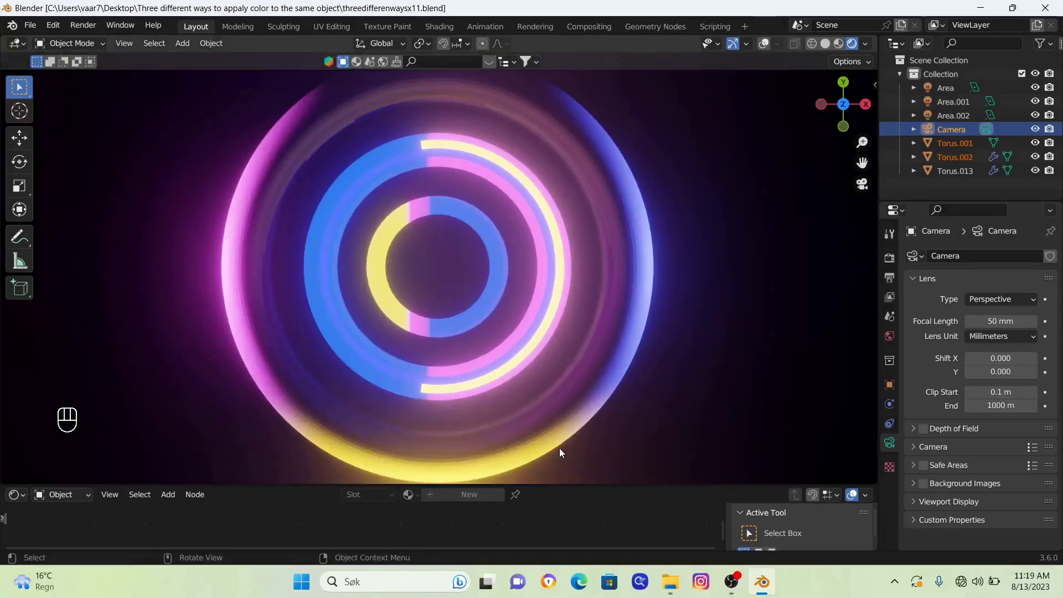
{"action": "scroll", "coordinate": [560, 451], "scroll_direction": "up", "scroll_amount": 2}
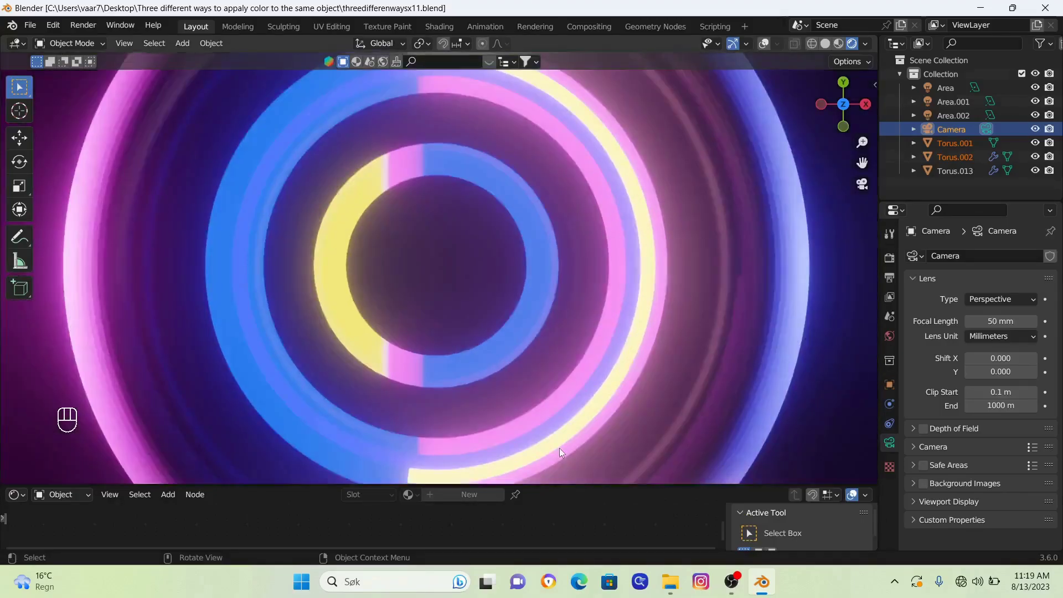
{"action": "scroll", "coordinate": [559, 447], "scroll_direction": "down", "scroll_amount": 4}
{"action": "scroll", "coordinate": [559, 447], "scroll_direction": "up", "scroll_amount": 2}
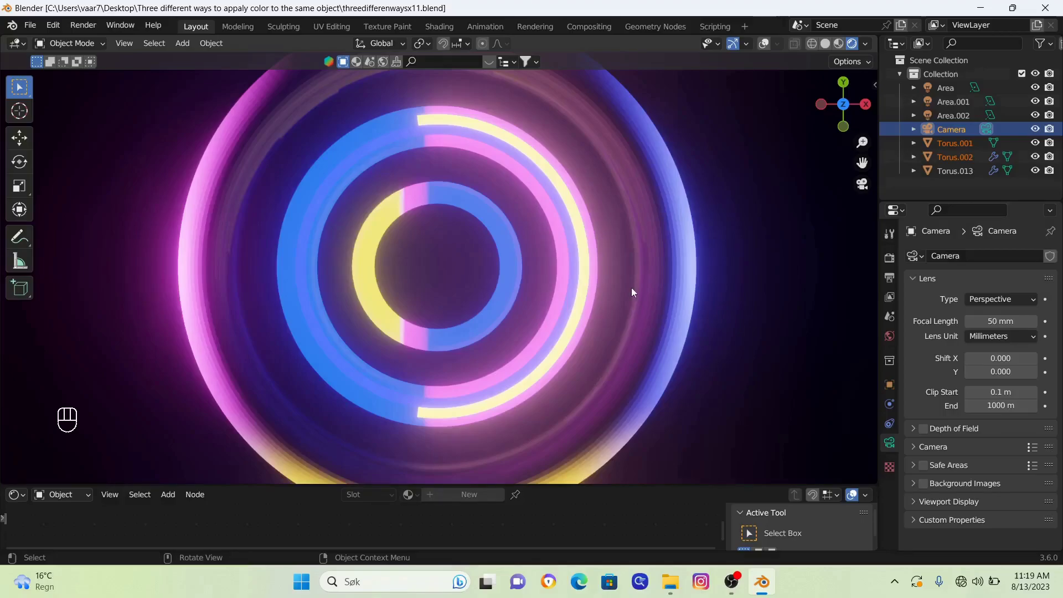
{"action": "scroll", "coordinate": [616, 296], "scroll_direction": "down", "scroll_amount": 3}
{"action": "scroll", "coordinate": [618, 300], "scroll_direction": "down", "scroll_amount": 1}
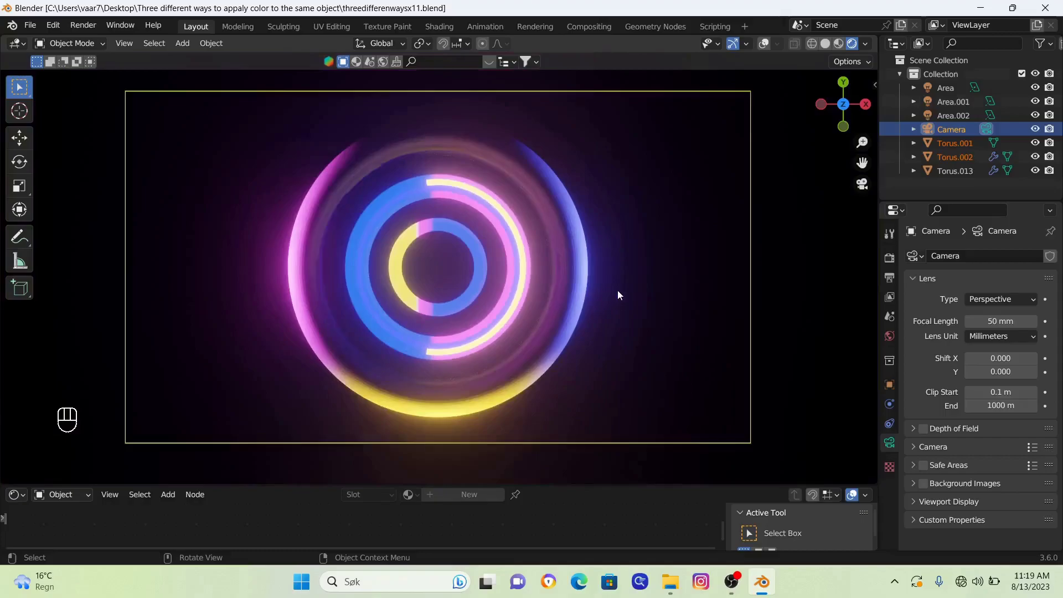
Delete all objects in the scene, including the lights, camera and torus rings
{"action": "key", "text": "a"}
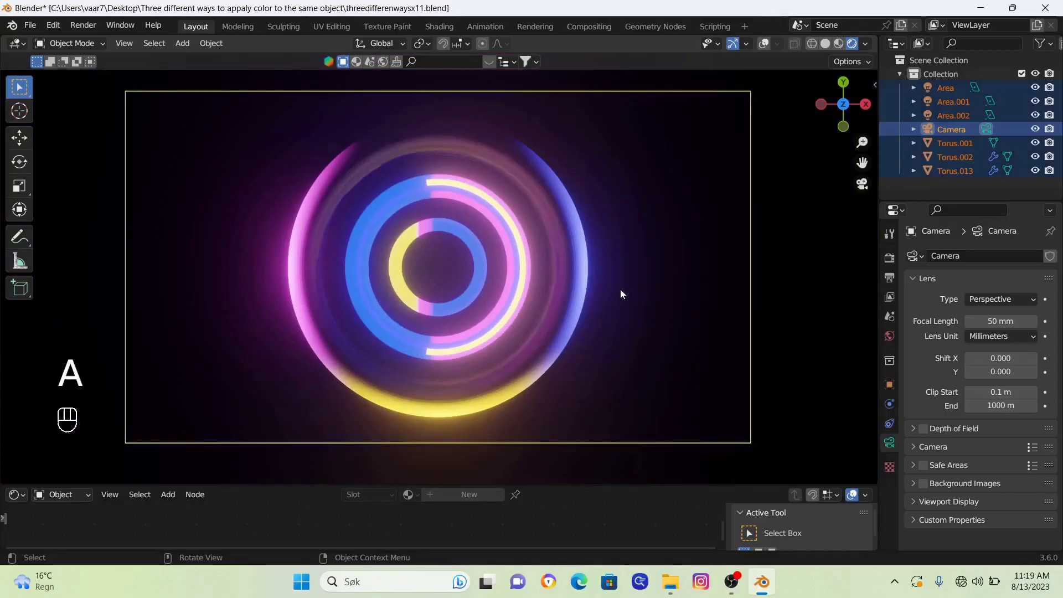
{"action": "key", "text": "x"}
{"action": "left_click", "coordinate": [620, 288]}
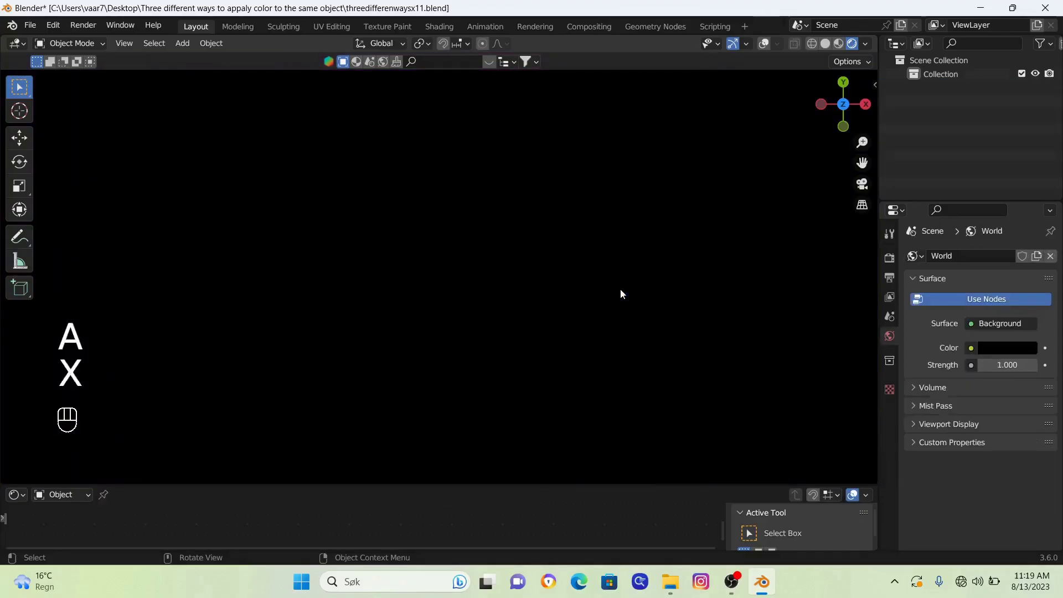
Switch the viewport to Material Preview shading and turn on the viewport overlays
{"action": "left_click", "coordinate": [838, 46]}
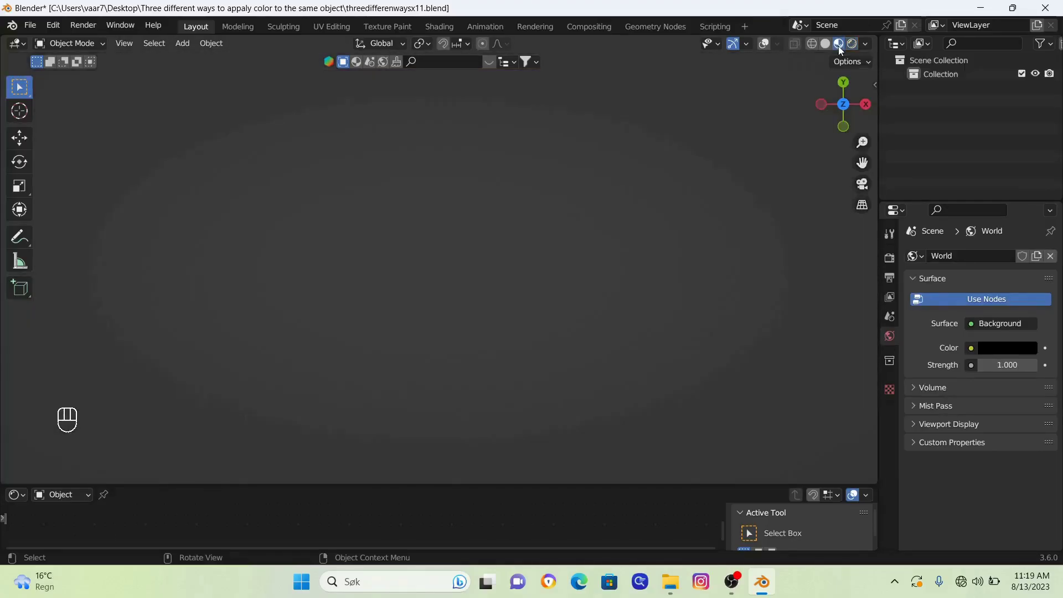
{"action": "left_click", "coordinate": [764, 44]}
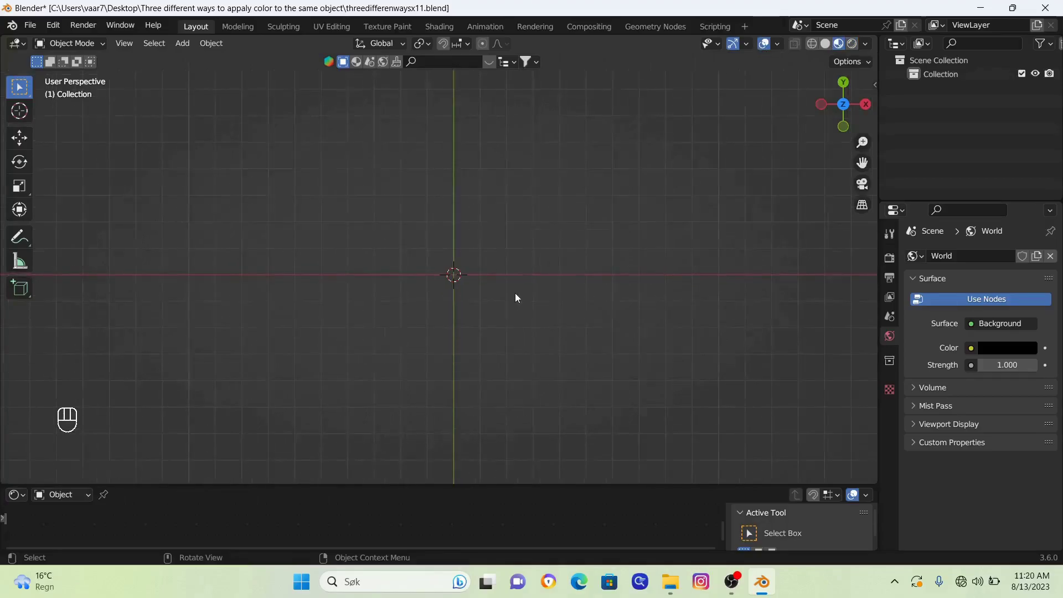
{"action": "middle_click_drag", "start_coordinate": [517, 294], "coordinate": [509, 319], "text": "shift"}
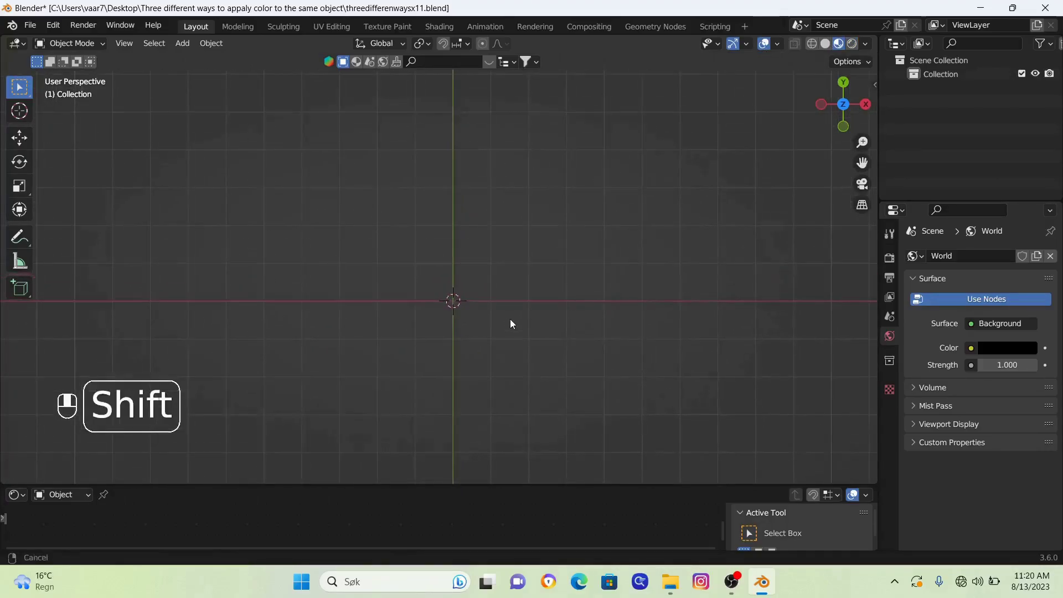
Add a torus mesh at the world origin and scale it up uniformly by about 3.24
{"action": "key", "text": "shift+a"}
{"action": "mouse_move", "coordinate": [522, 270]}
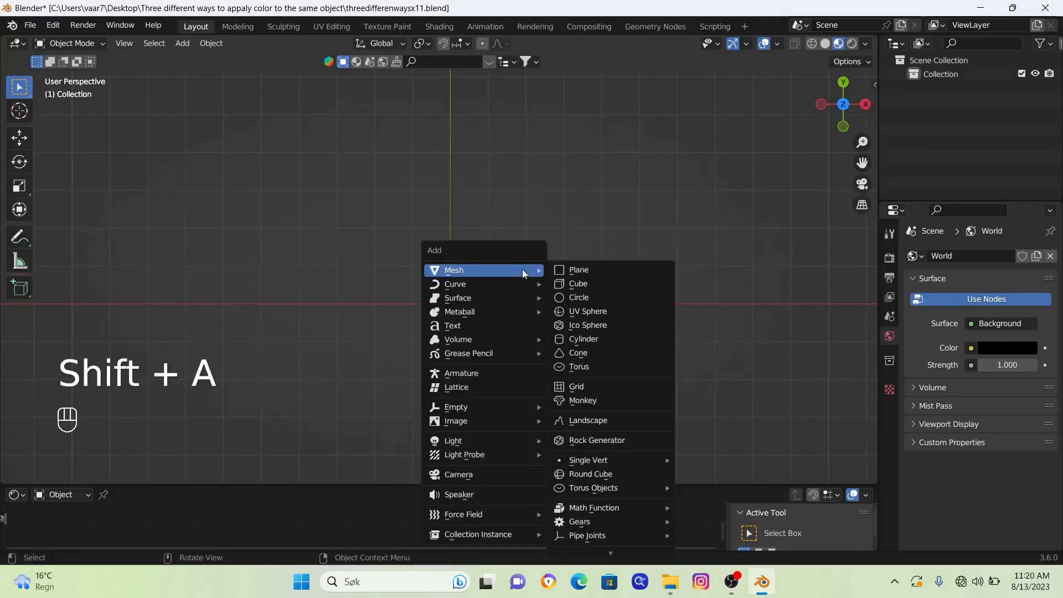
{"action": "left_click", "coordinate": [589, 370]}
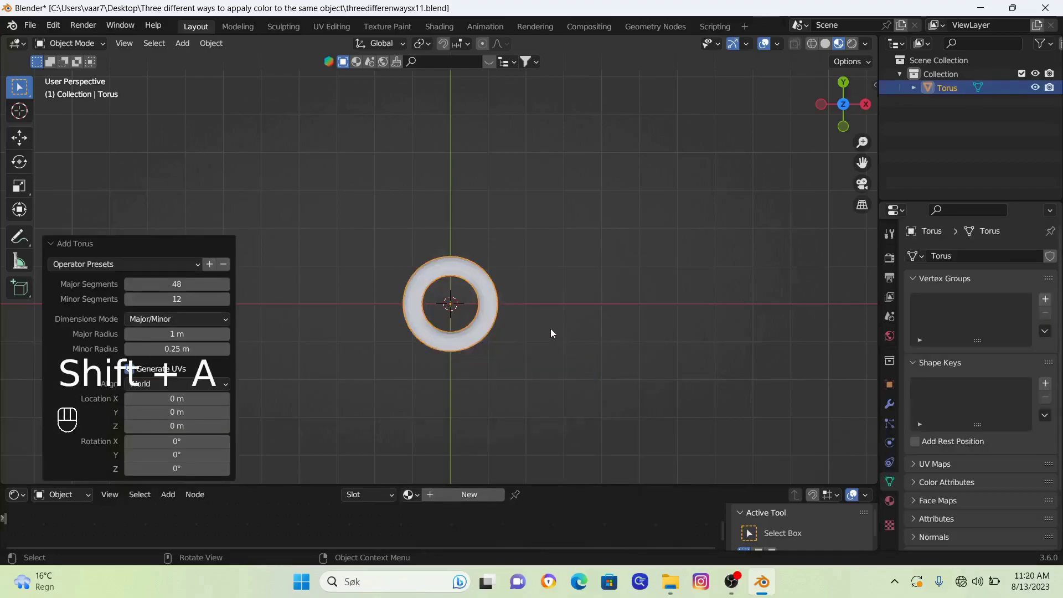
{"action": "key", "text": "s"}
{"action": "left_click", "coordinate": [784, 306]}
{"action": "scroll", "coordinate": [596, 355], "scroll_direction": "up", "scroll_amount": 2}
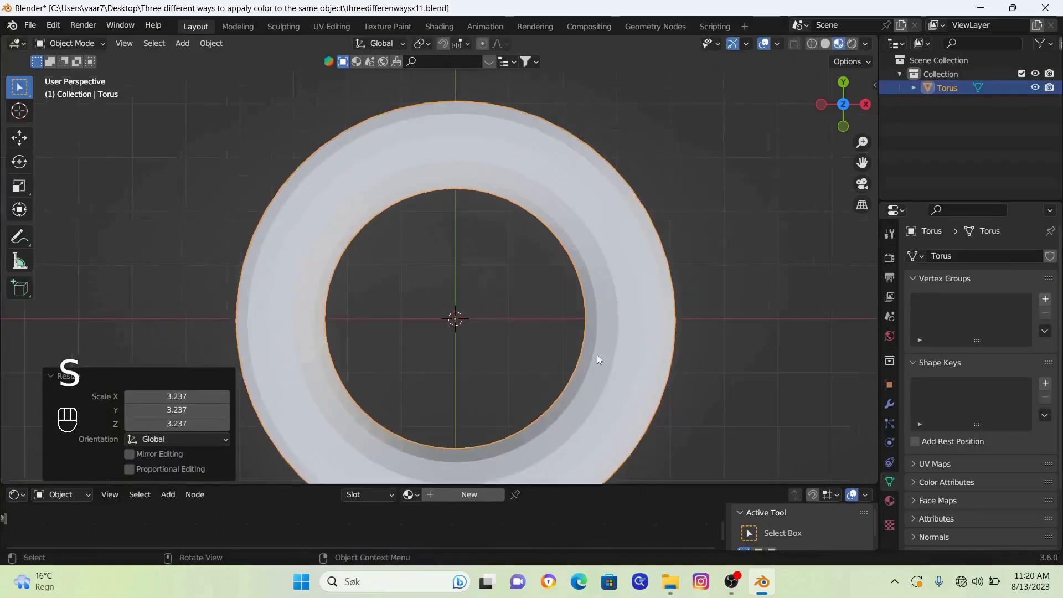
{"action": "mouse_move", "coordinate": [569, 279]}
{"action": "middle_mouse_down", "text": "shift"}
{"action": "mouse_move", "coordinate": [569, 260]}
{"action": "mouse_move", "coordinate": [573, 280]}
{"action": "middle_mouse_up", "text": "shift"}
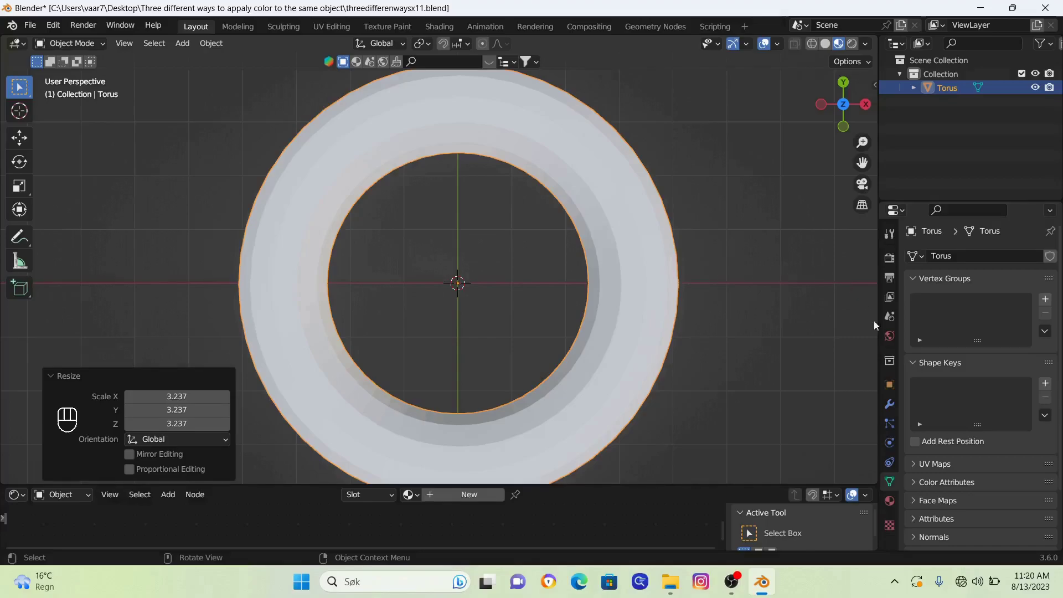
Create four material slots on the torus, each with its own new material, Material.001 through Material.004
{"action": "left_click", "coordinate": [888, 502]}
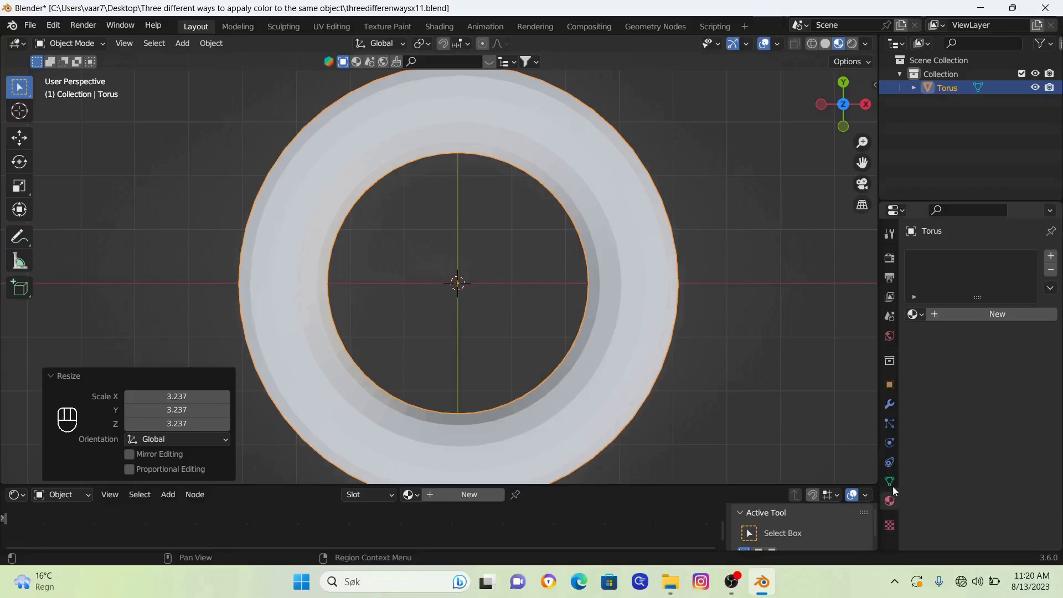
{"action": "left_click", "coordinate": [965, 314]}
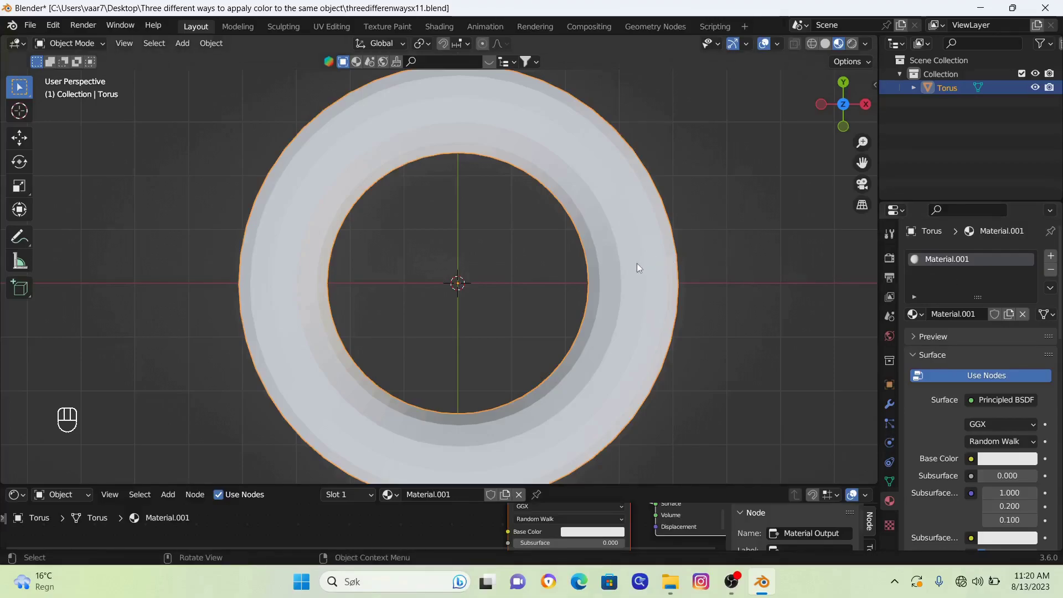
{"action": "left_click", "coordinate": [1050, 257]}
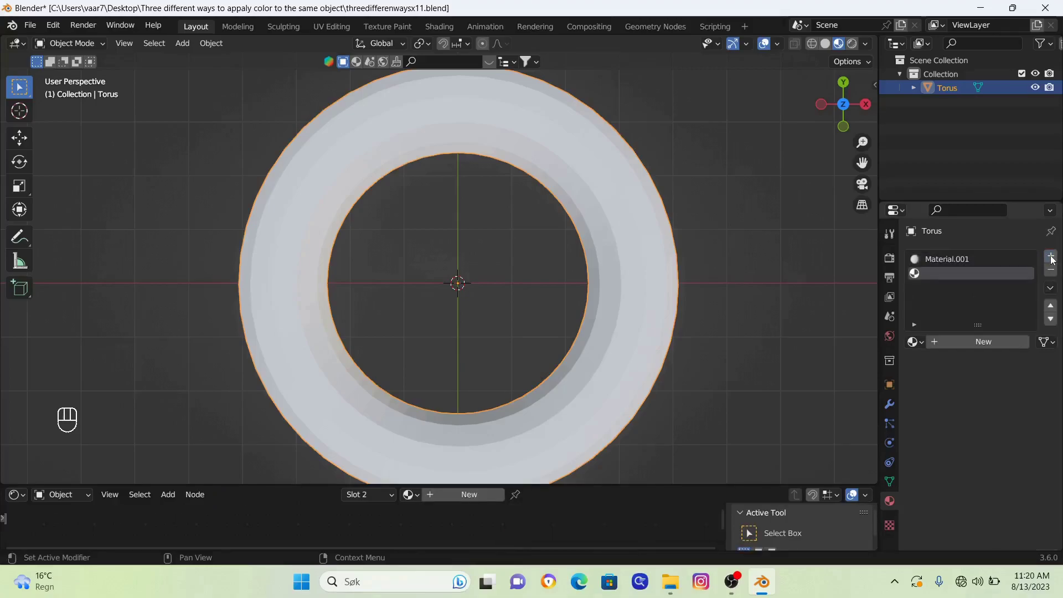
{"action": "left_click", "coordinate": [958, 341]}
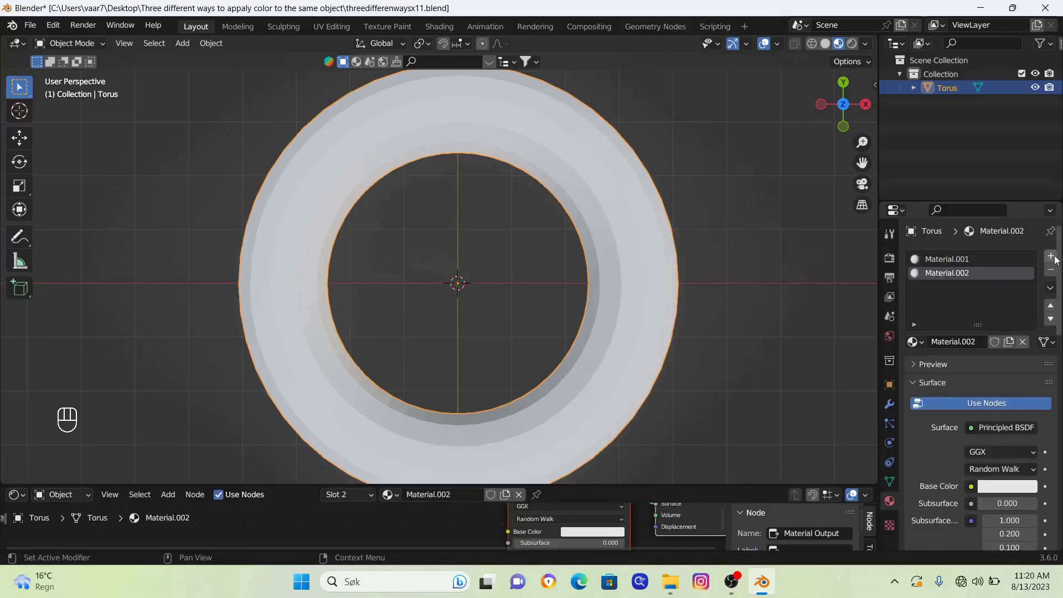
{"action": "left_click", "coordinate": [1050, 256]}
{"action": "left_click", "coordinate": [961, 343]}
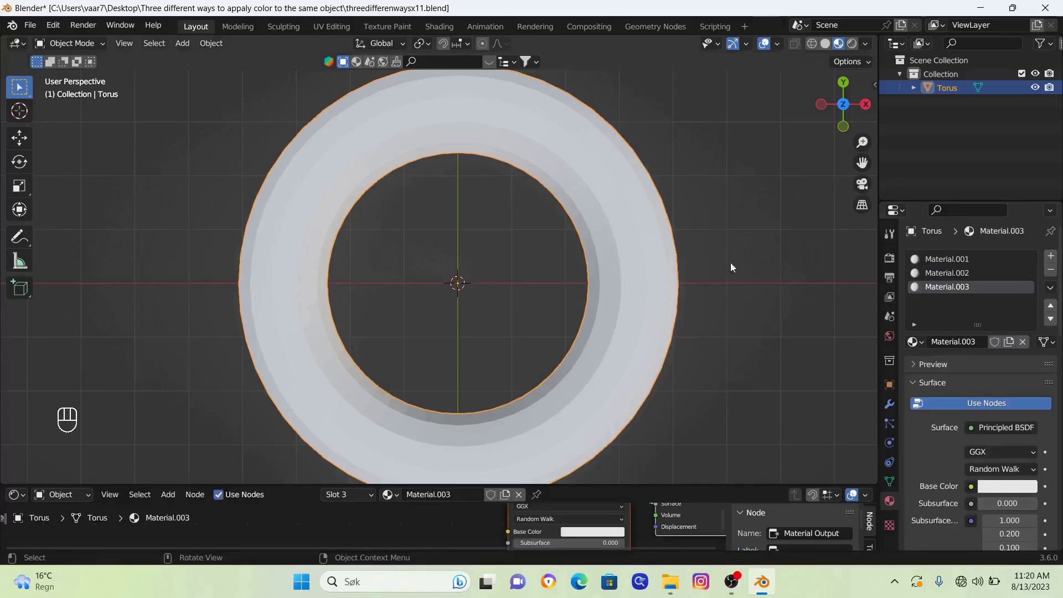
{"action": "left_click", "coordinate": [1050, 256]}
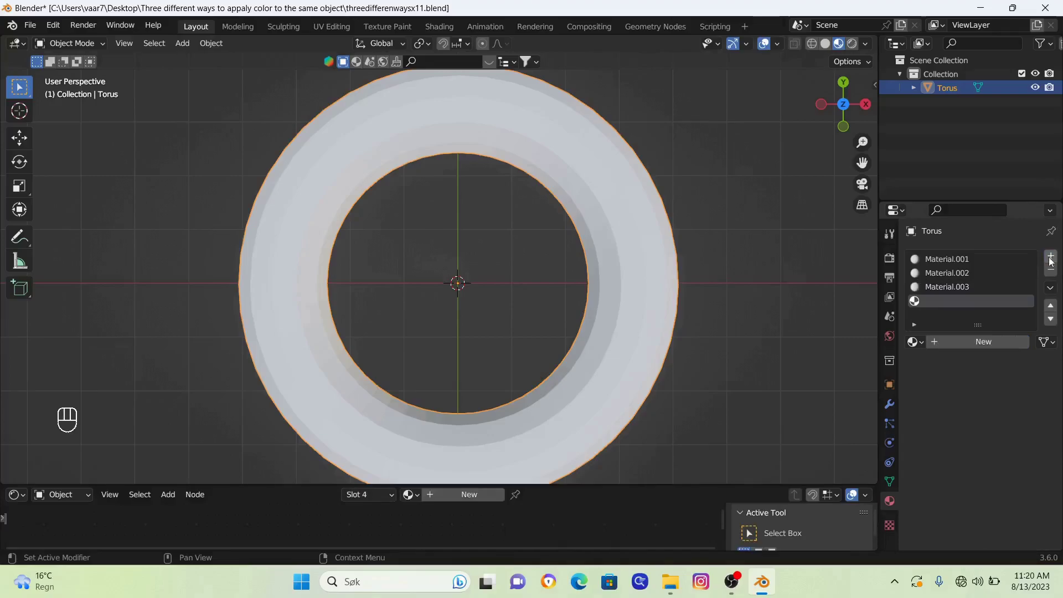
{"action": "left_click", "coordinate": [967, 341]}
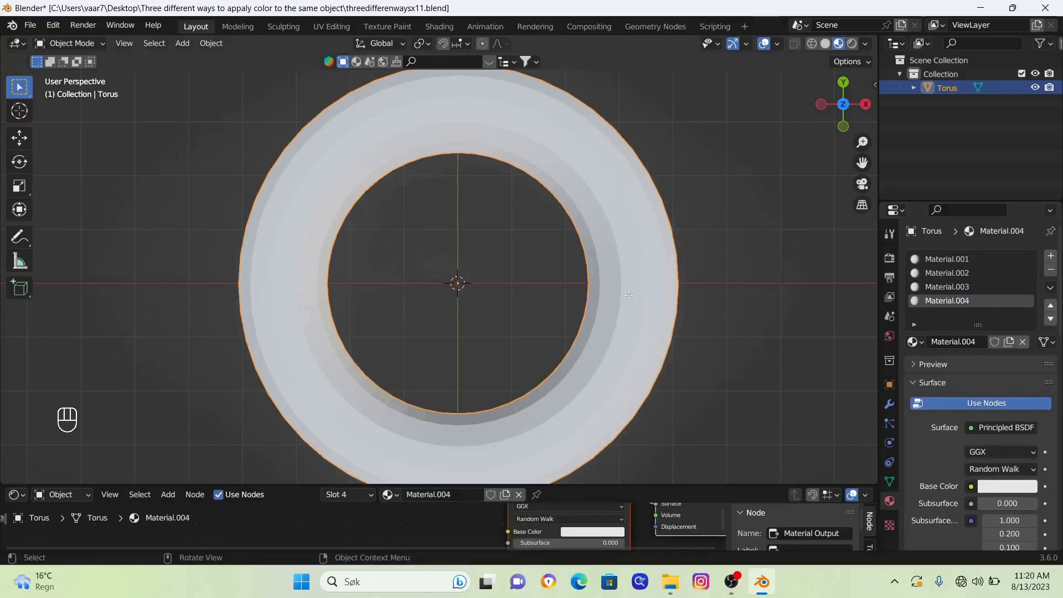
Enter Edit Mode in face selection, clear the selection, and select the middle face loop around the torus's visible side
{"action": "key", "text": "Tab"}
{"action": "middle_click_drag", "start_coordinate": [535, 364], "coordinate": [550, 308], "text": "shift"}
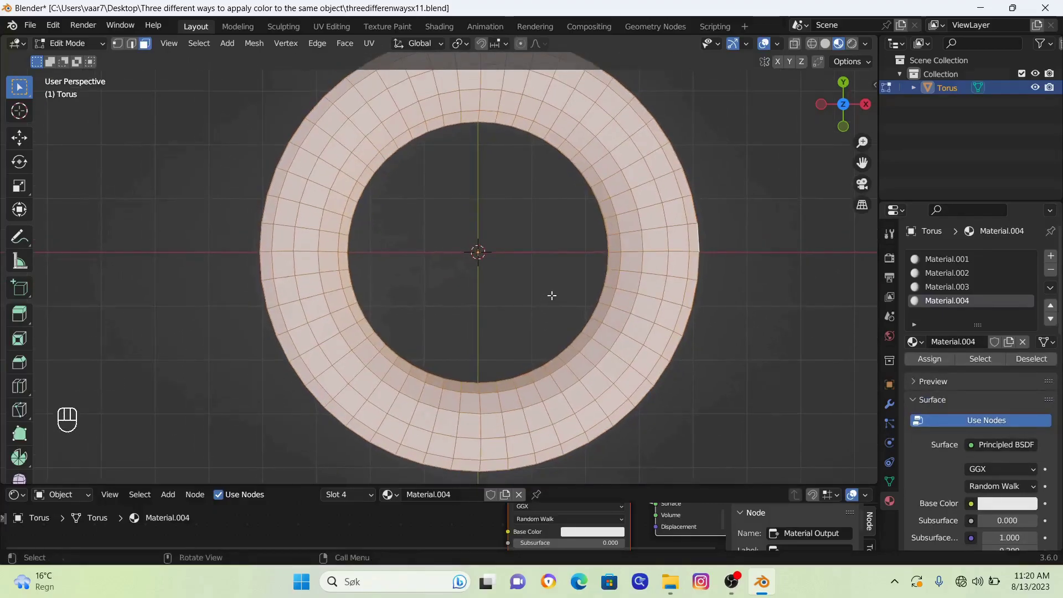
{"action": "key", "text": "alt+a"}
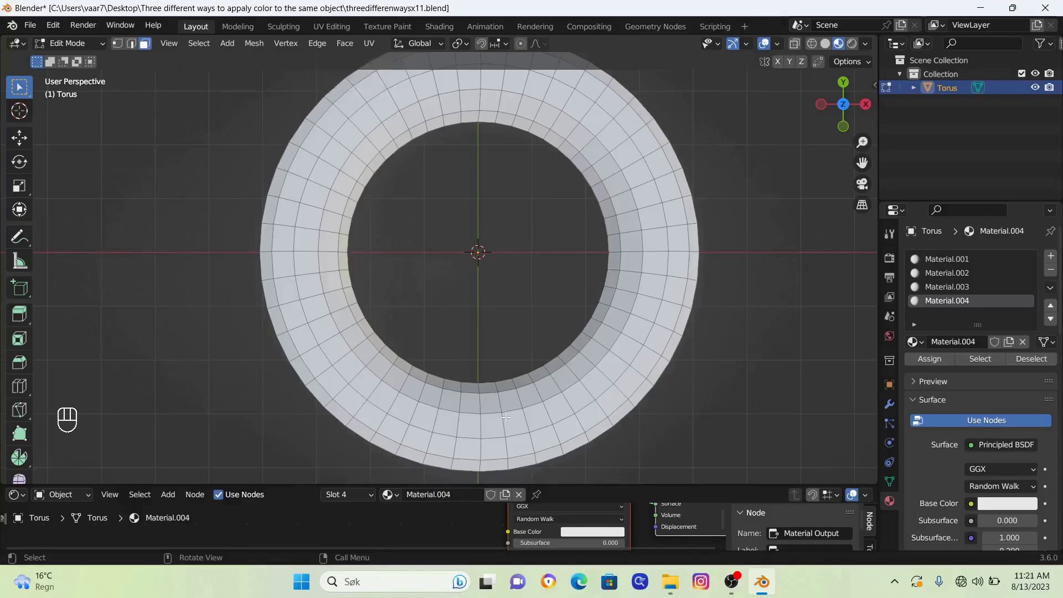
{"action": "key", "text": "3"}
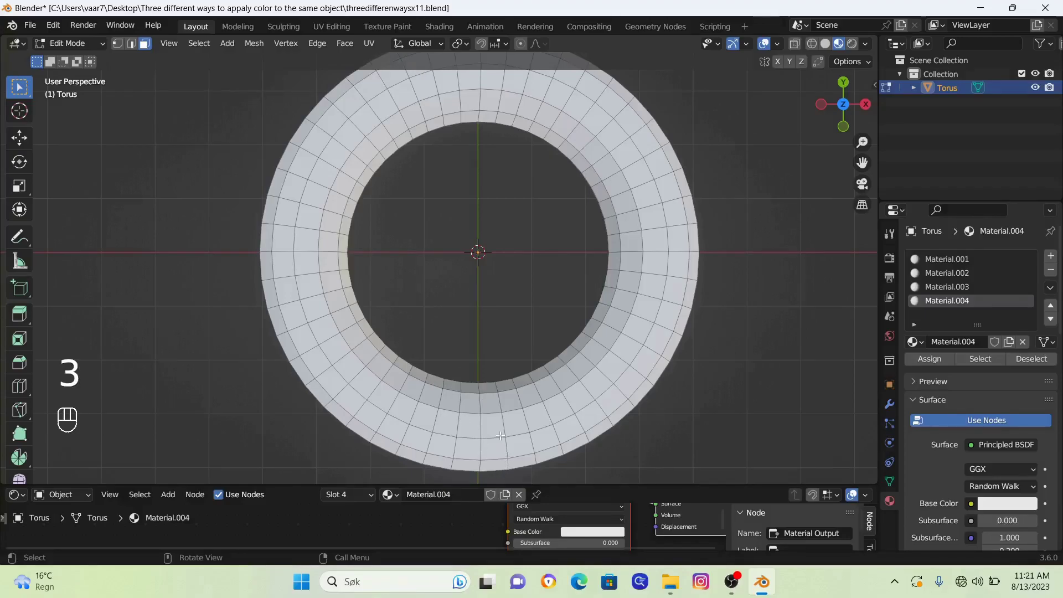
{"action": "scroll", "coordinate": [500, 435], "scroll_direction": "up", "scroll_amount": 1}
{"action": "mouse_move", "coordinate": [517, 409]}
{"action": "middle_mouse_down", "text": "shift"}
{"action": "mouse_move", "coordinate": [520, 360]}
{"action": "mouse_move", "coordinate": [511, 350]}
{"action": "mouse_move", "coordinate": [512, 409]}
{"action": "middle_mouse_up", "text": "shift"}
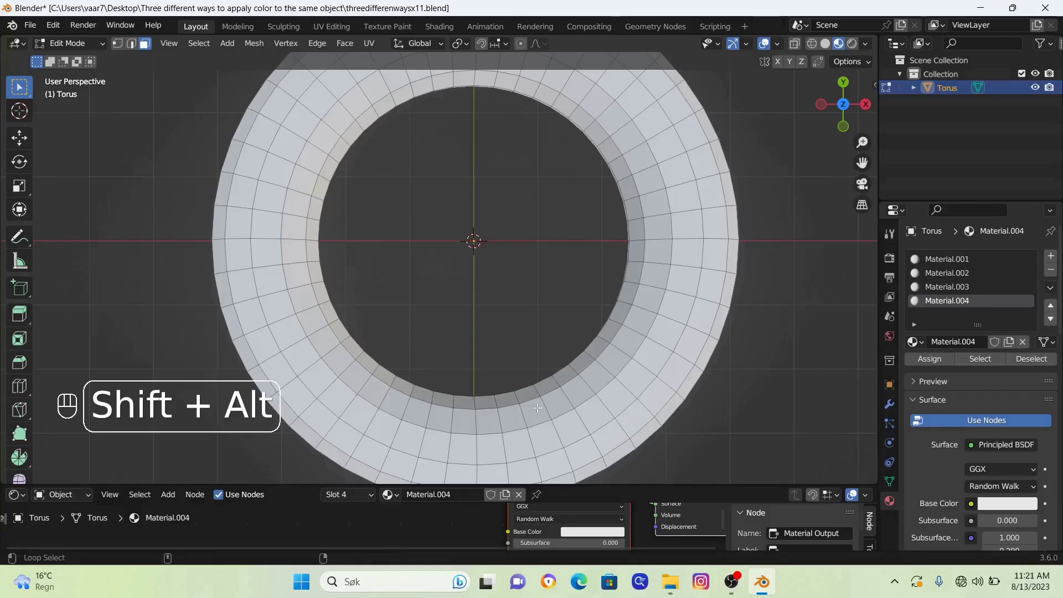
{"action": "left_click", "coordinate": [547, 436], "text": "alt+shift"}
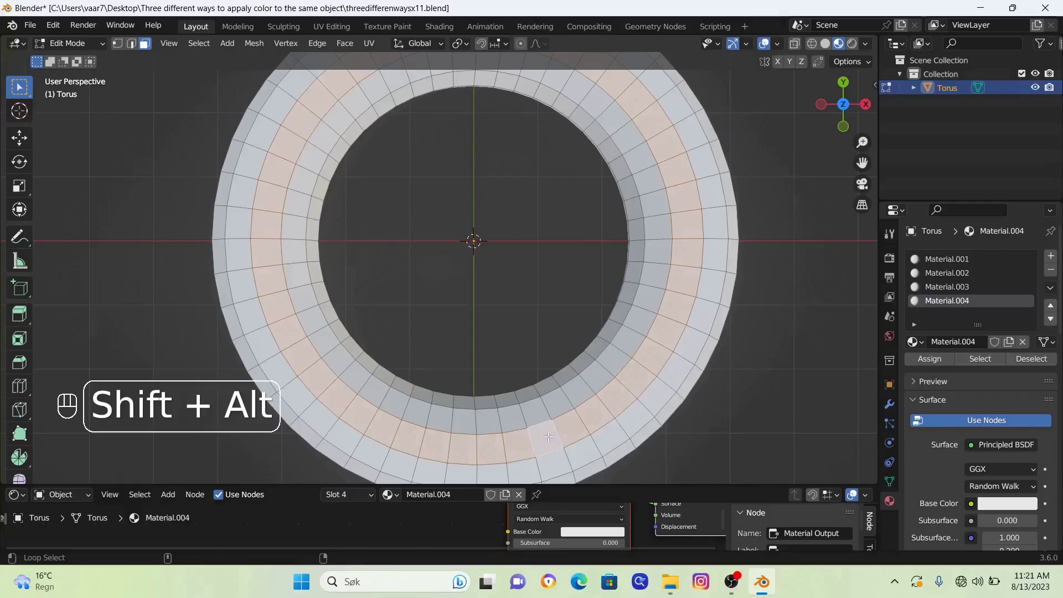
Set Material.002's base color to blue and assign it to the selected face loop
{"action": "left_click", "coordinate": [946, 279]}
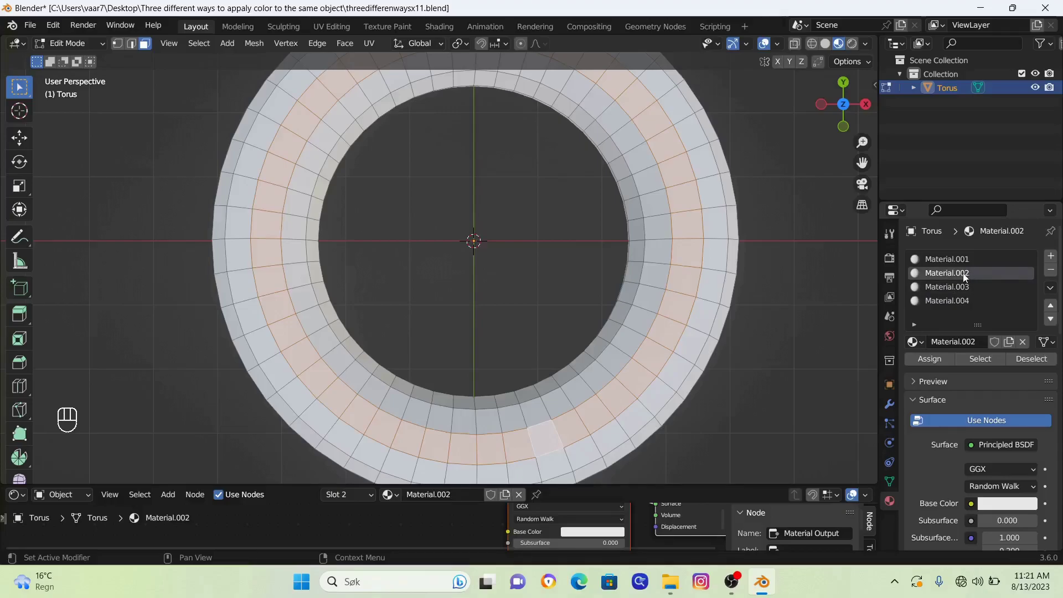
{"action": "left_click", "coordinate": [1007, 503]}
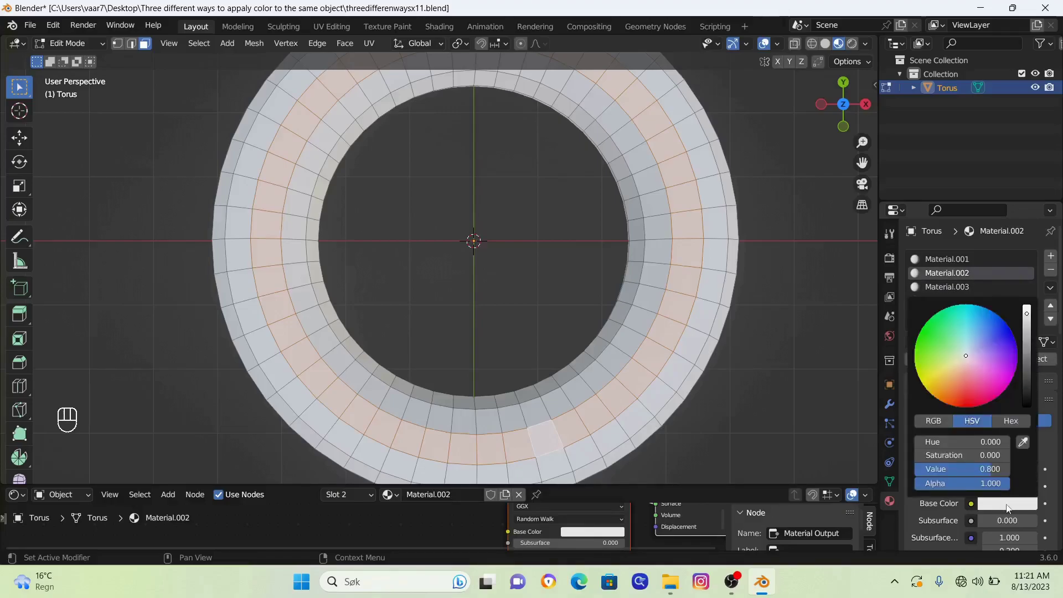
{"action": "left_click", "coordinate": [1001, 330]}
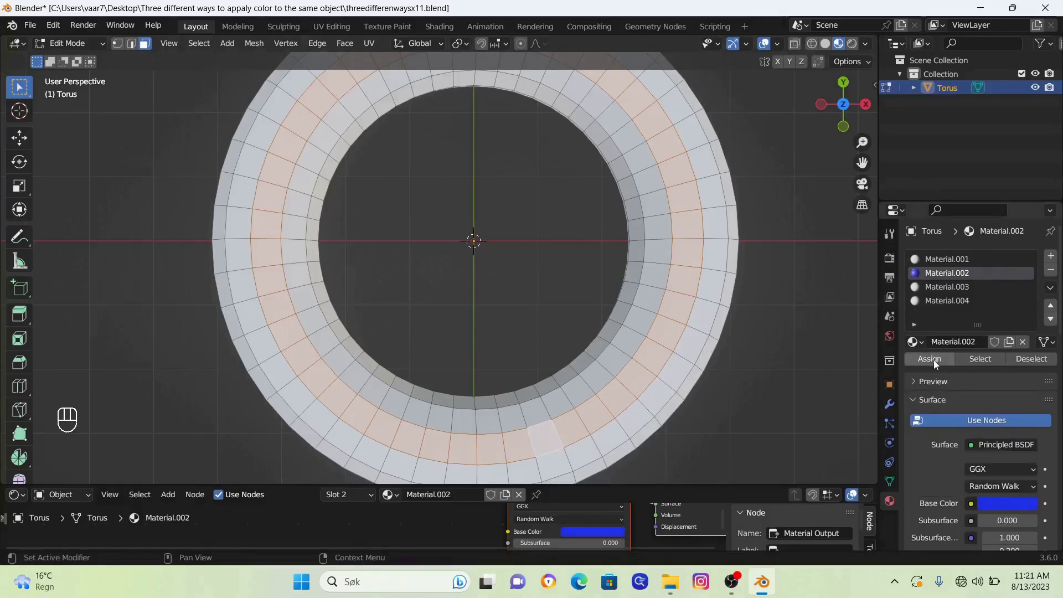
{"action": "left_click", "coordinate": [933, 360]}
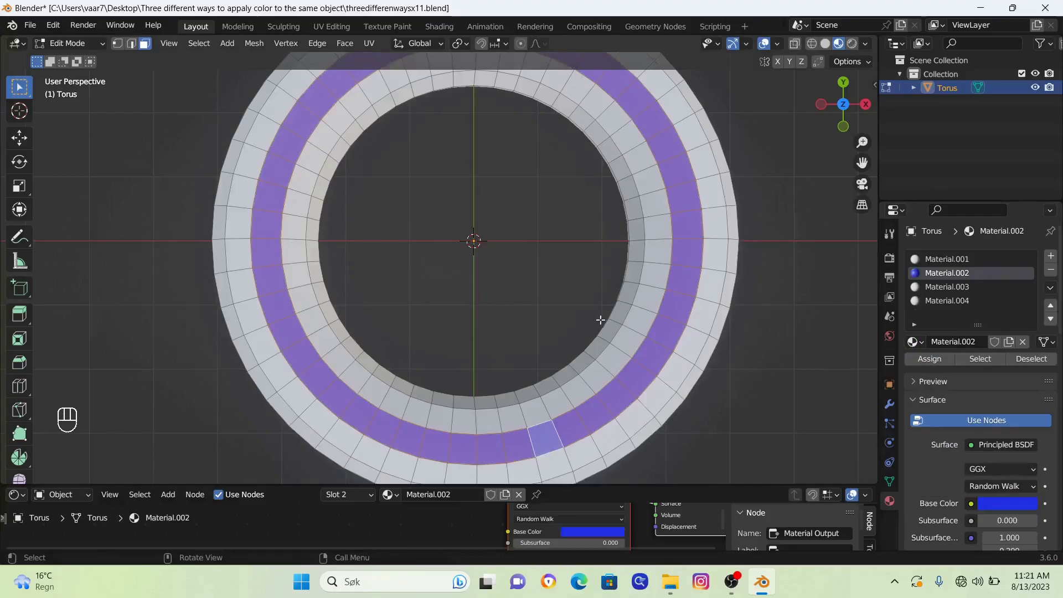
{"action": "key", "text": "Tab"}
{"action": "key", "text": "Tab"}
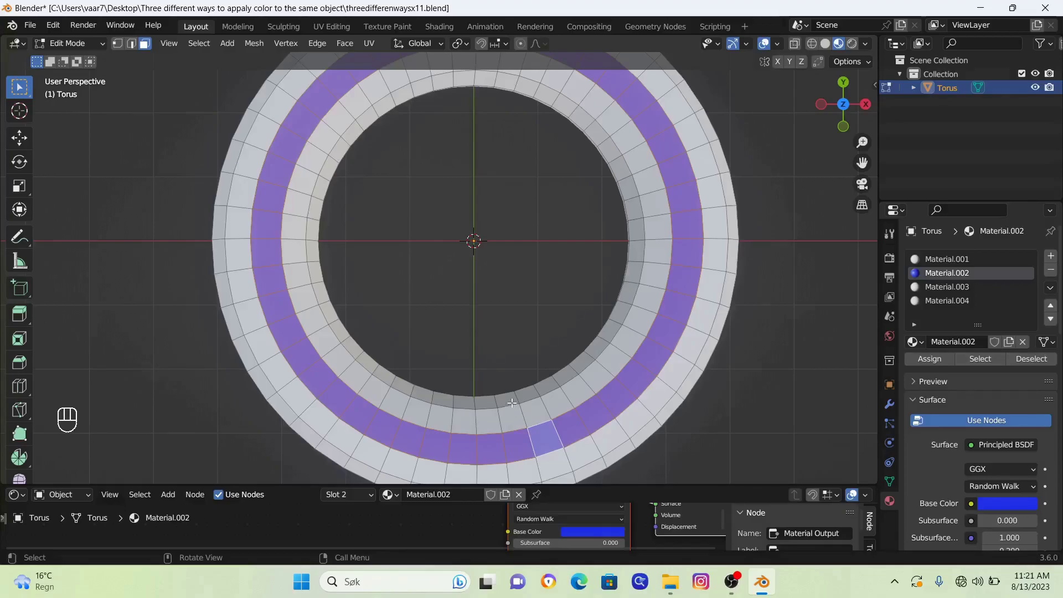
Clear the selection and select the face loop directly inside the blue band
{"action": "key", "text": "alt"}
{"action": "key", "text": "alt+a"}
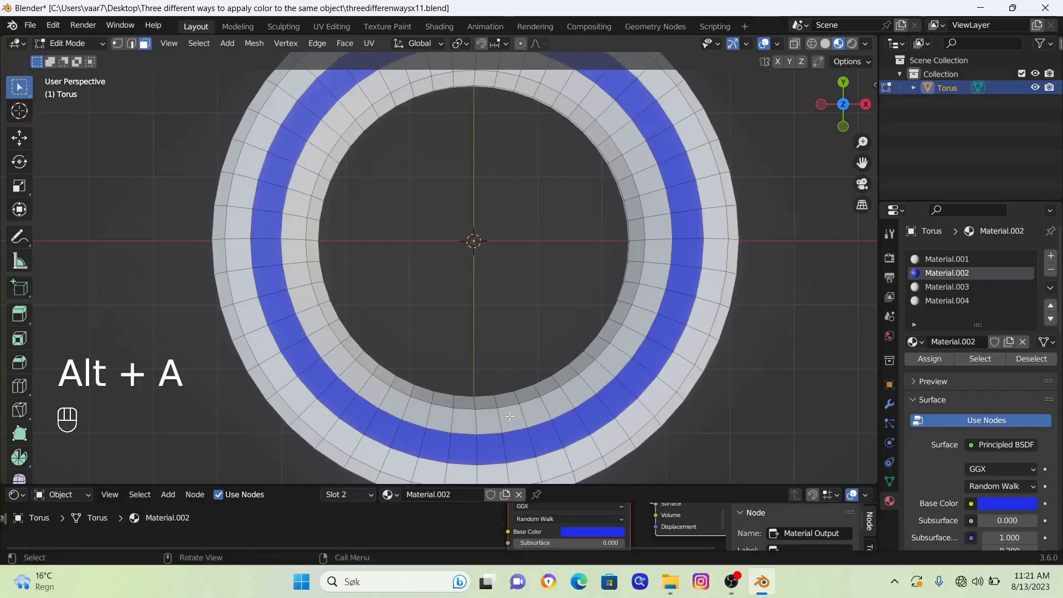
{"action": "left_click", "coordinate": [510, 416]}
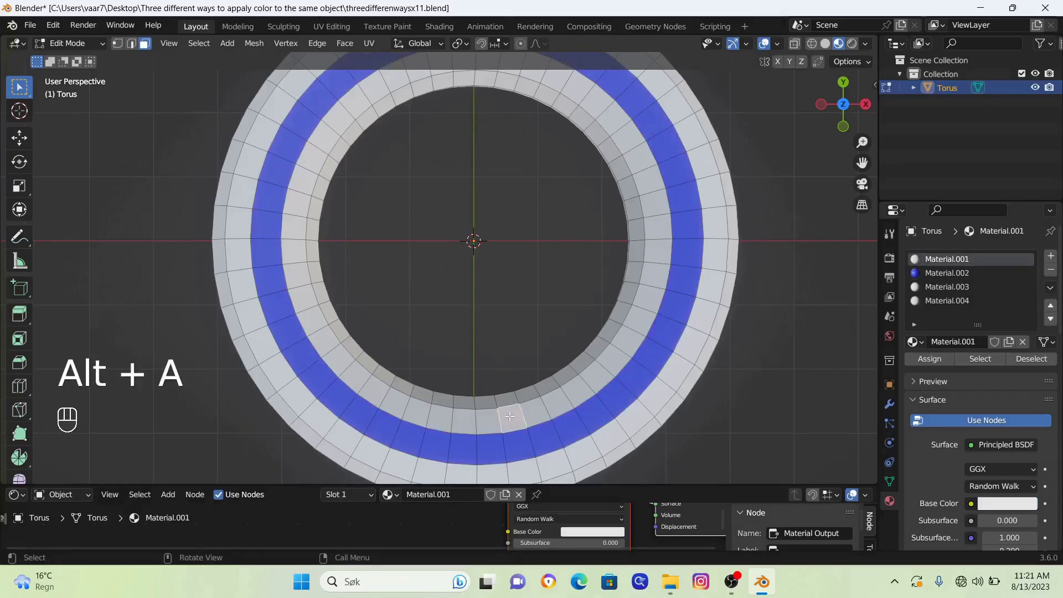
{"action": "left_click", "coordinate": [540, 407], "text": "alt+shift"}
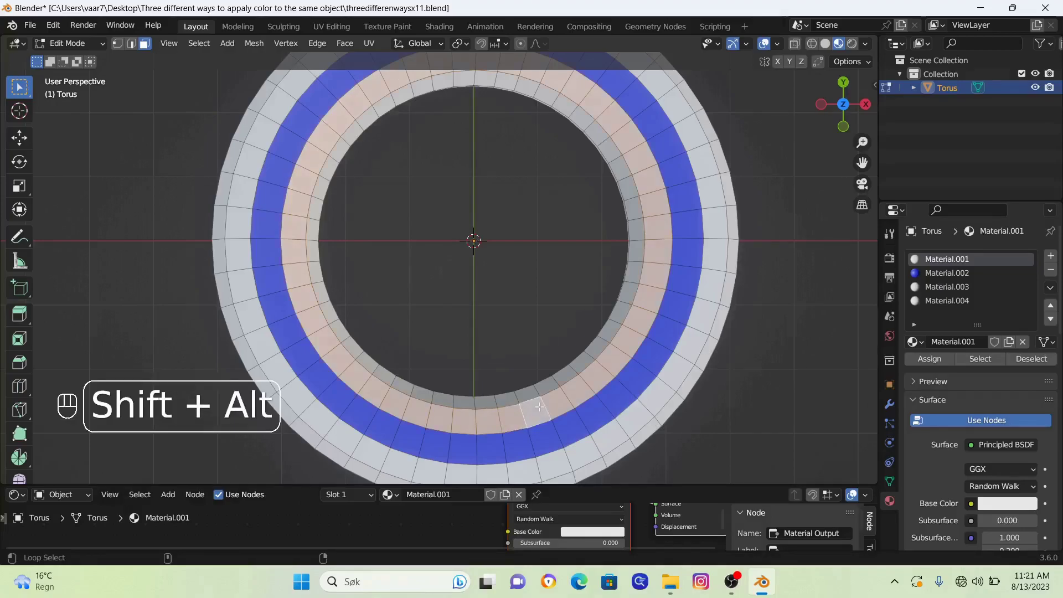
Set Material.003's base color to green and assign it to the selected face loop, then return to Object Mode
{"action": "left_click", "coordinate": [942, 287]}
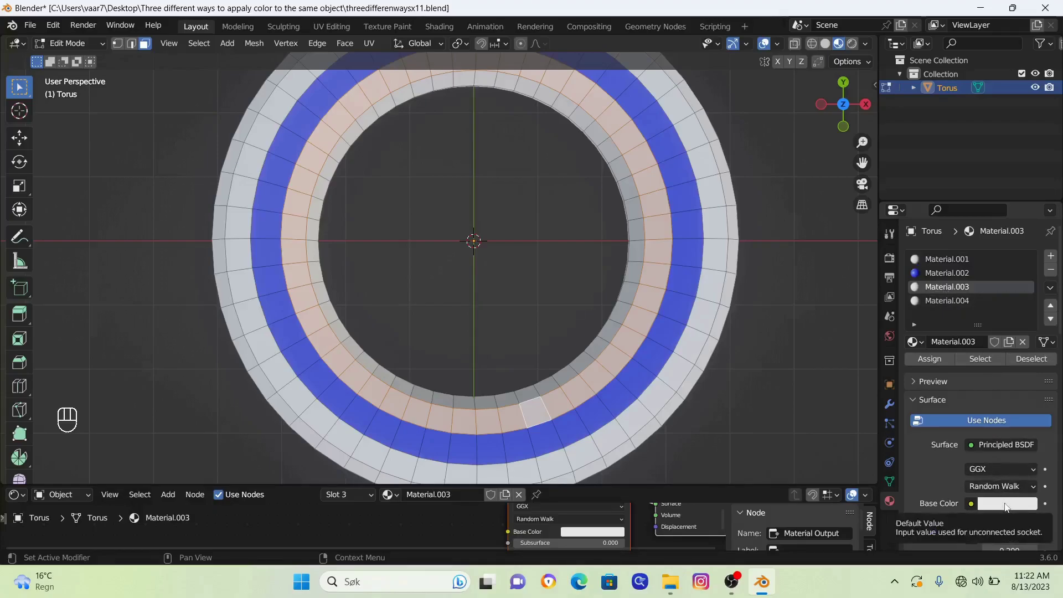
{"action": "left_click", "coordinate": [1006, 504]}
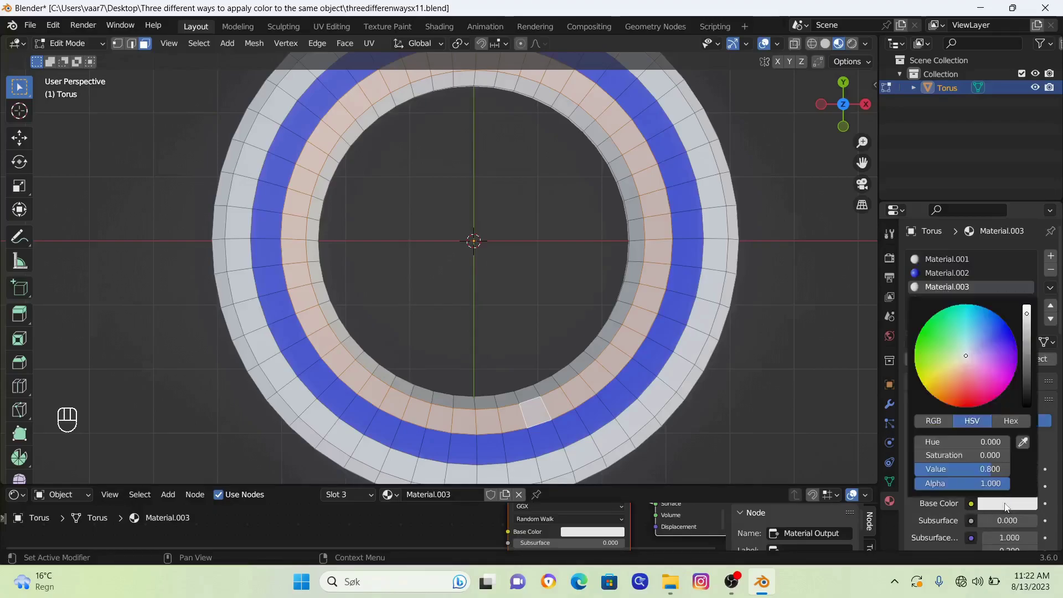
{"action": "left_click", "coordinate": [935, 333]}
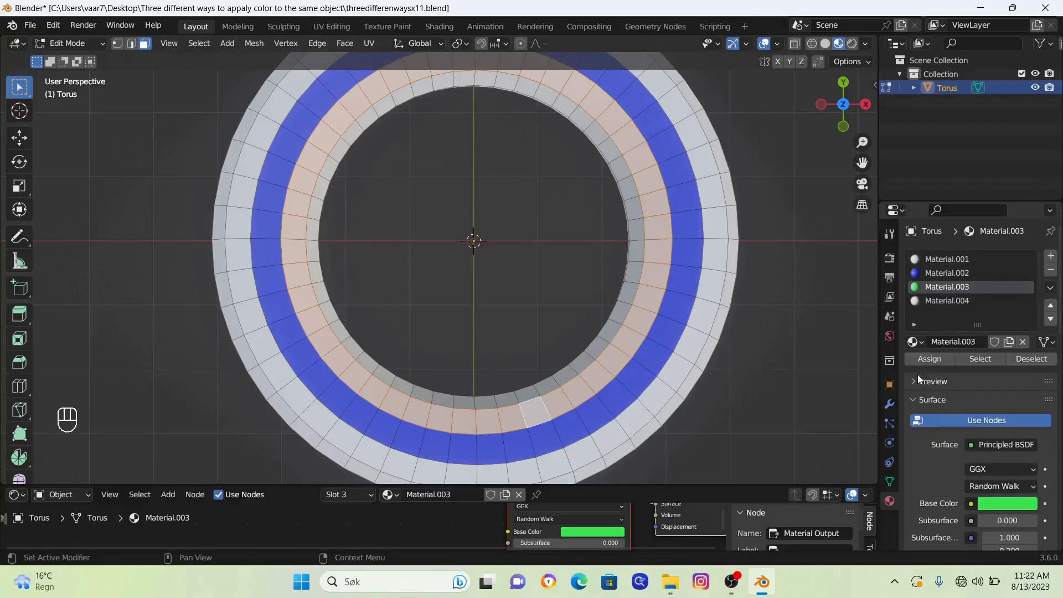
{"action": "left_click", "coordinate": [934, 360]}
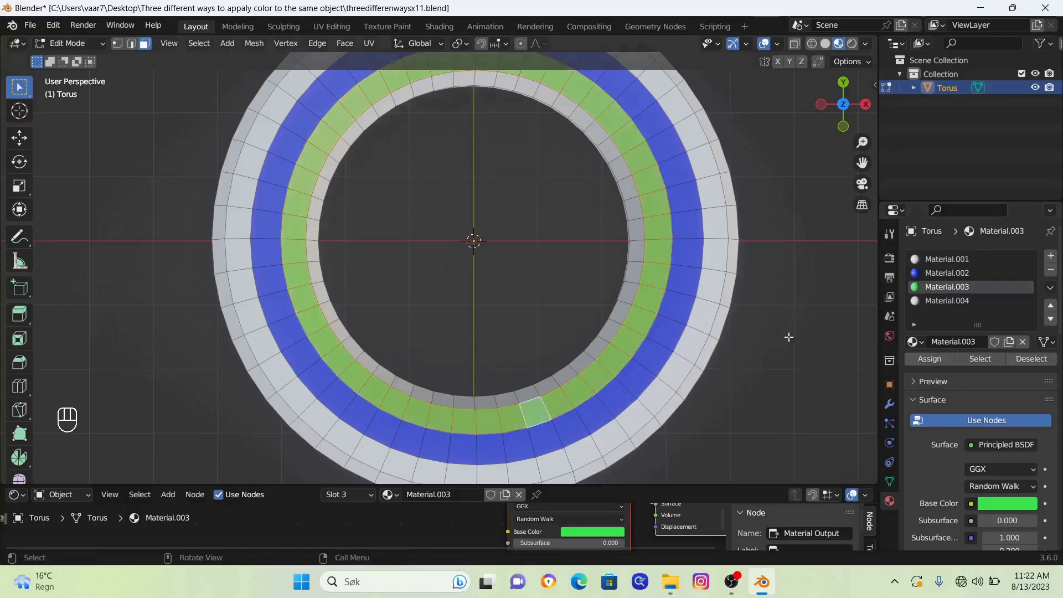
{"action": "key", "text": "Tab"}
{"action": "scroll", "coordinate": [628, 311], "scroll_direction": "down", "scroll_amount": 3}
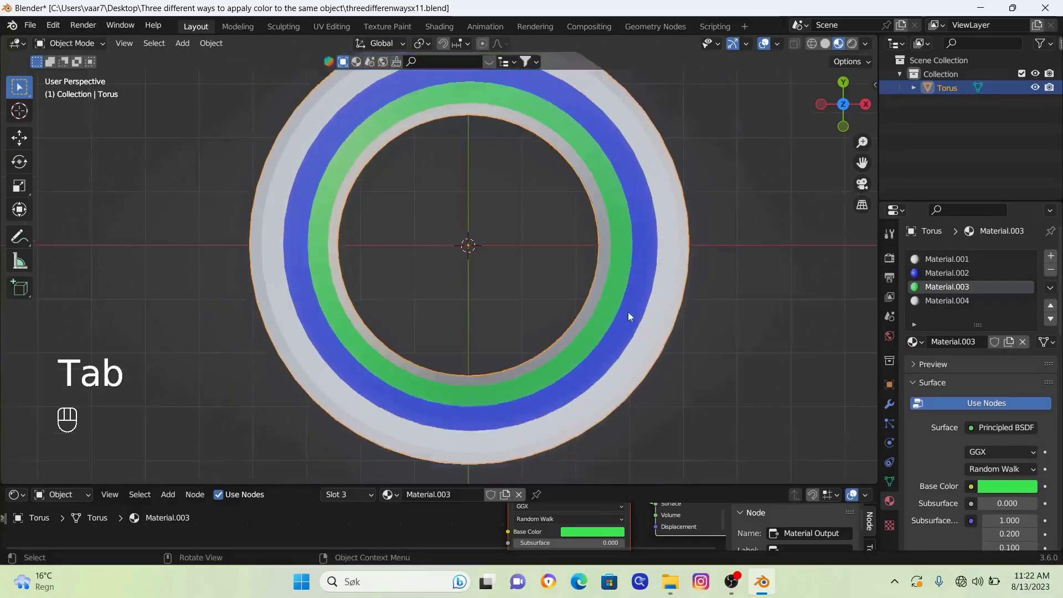
{"action": "middle_click_drag", "start_coordinate": [626, 305], "coordinate": [645, 337], "text": "shift"}
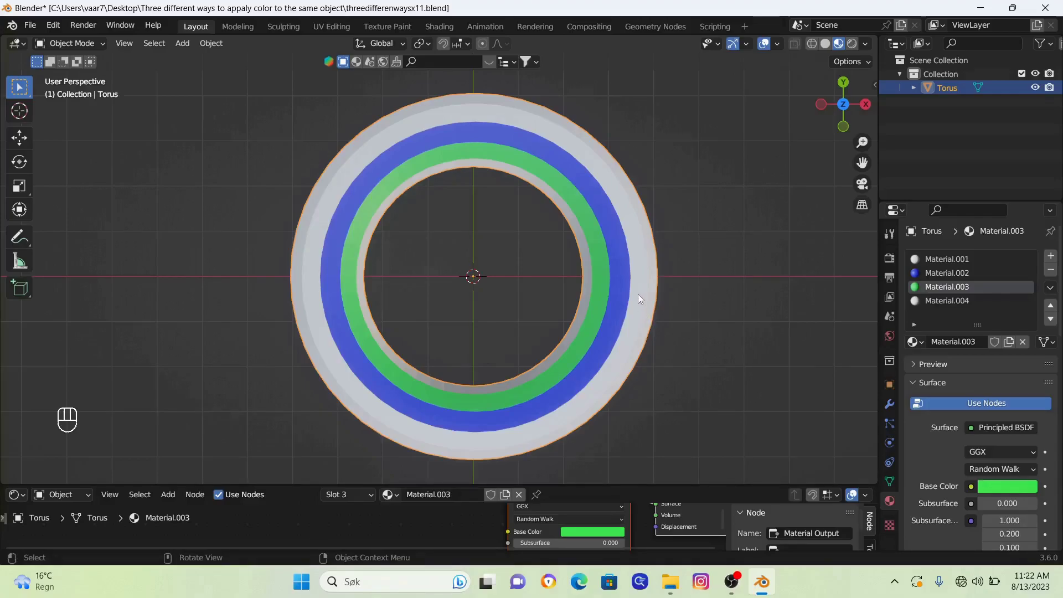
Replace the colored torus with a new default torus and scale it up uniformly by about 2.88
{"action": "key", "text": "x"}
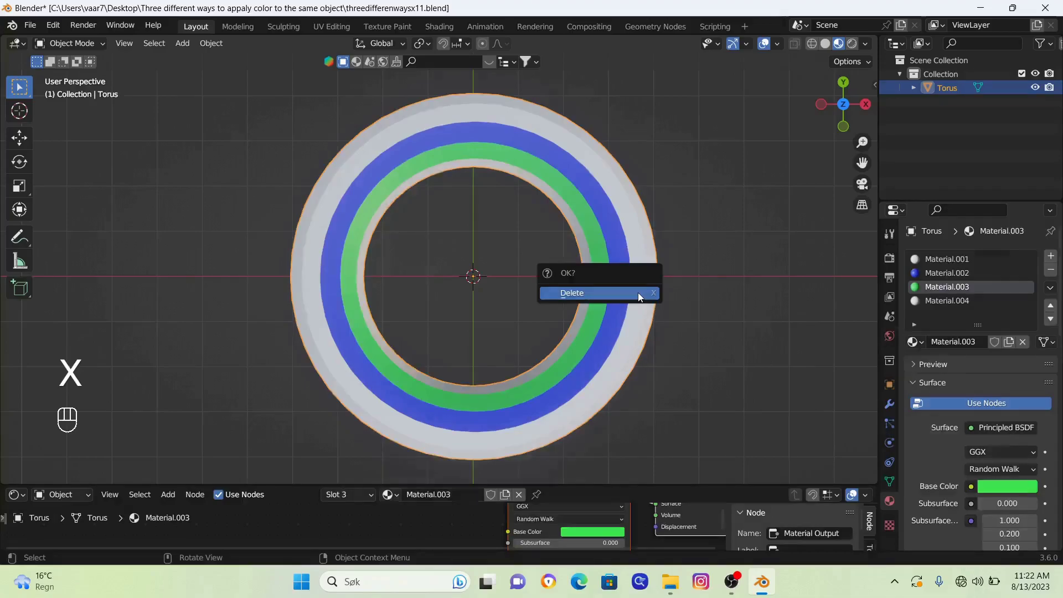
{"action": "left_click", "coordinate": [638, 293]}
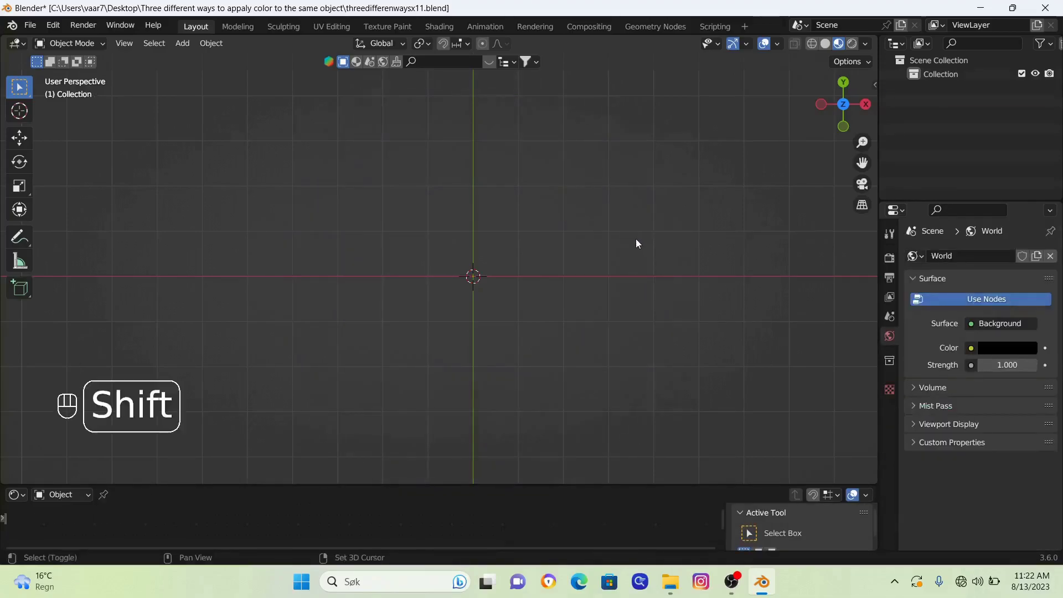
{"action": "key", "text": "shift+a"}
{"action": "left_click", "coordinate": [723, 335]}
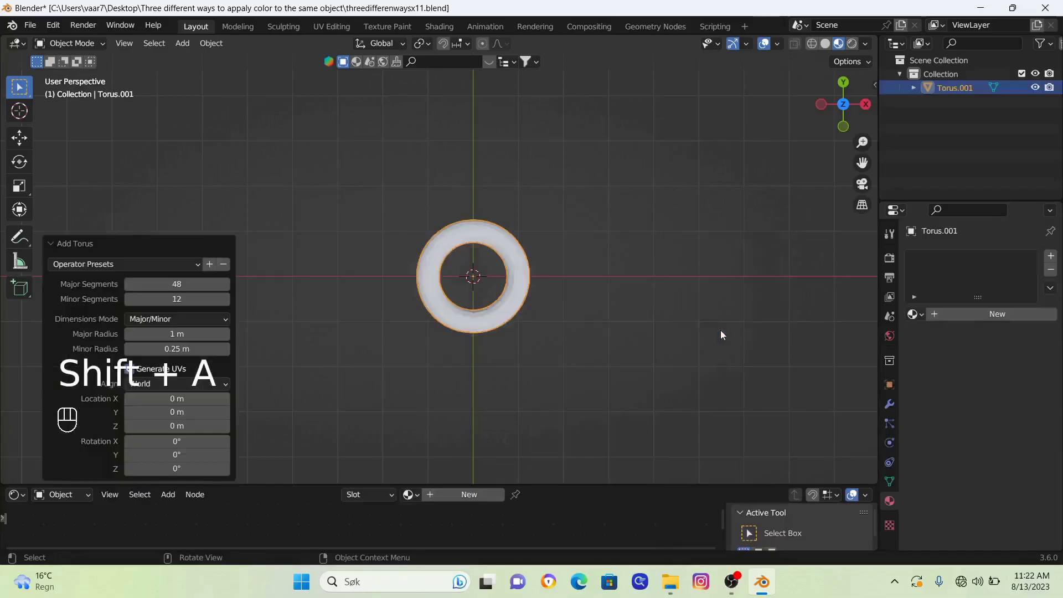
{"action": "key", "text": "s"}
{"action": "left_click", "coordinate": [863, 308]}
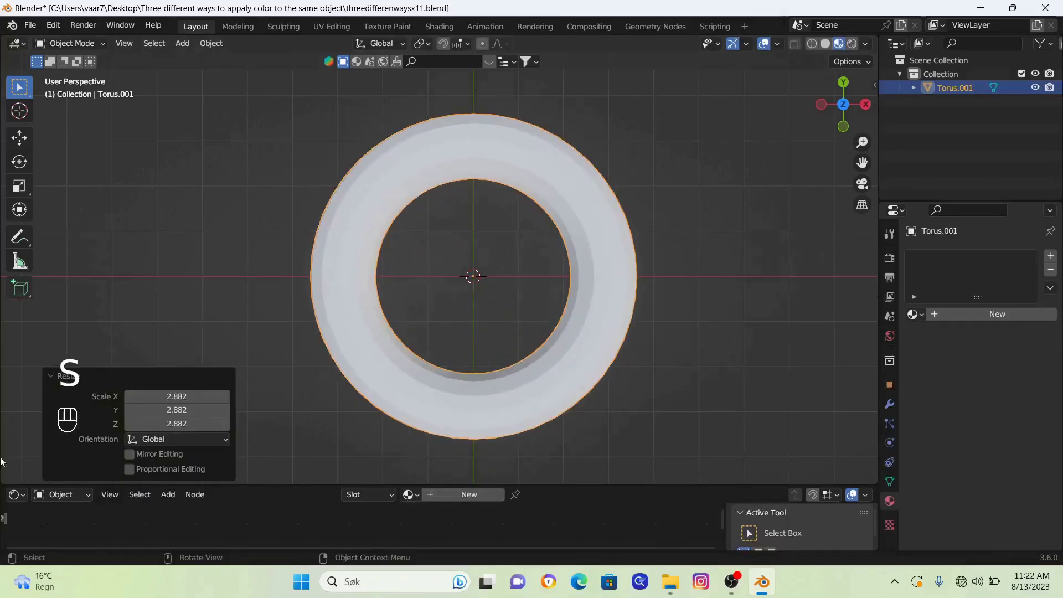
Enlarge the shader node area, create a new material for the torus, and add a Color Ramp node before the Principled BSDF
{"action": "left_click_drag", "start_coordinate": [569, 484], "coordinate": [580, 363]}
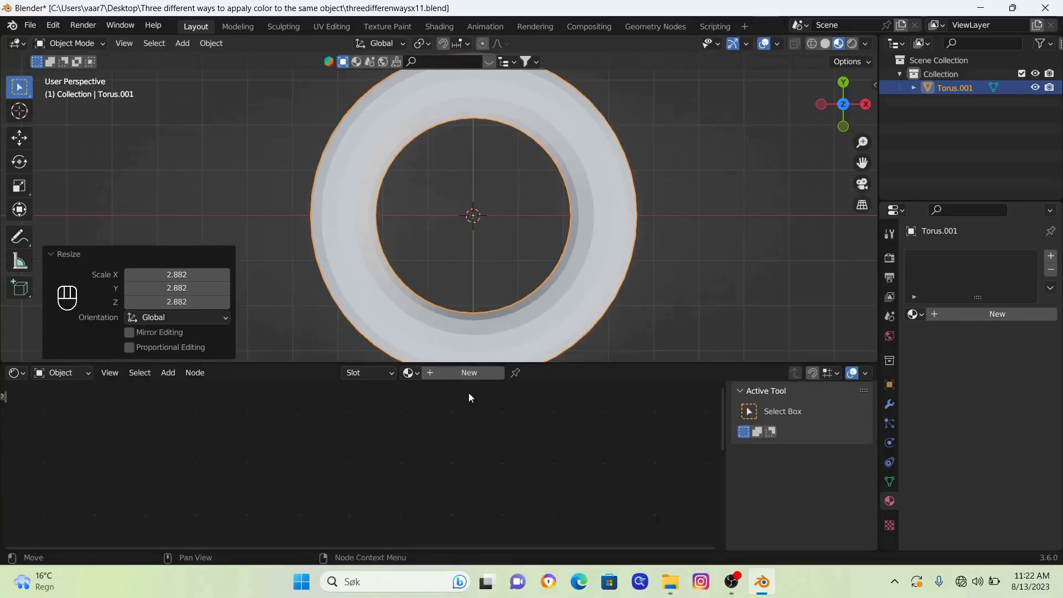
{"action": "left_click", "coordinate": [437, 374]}
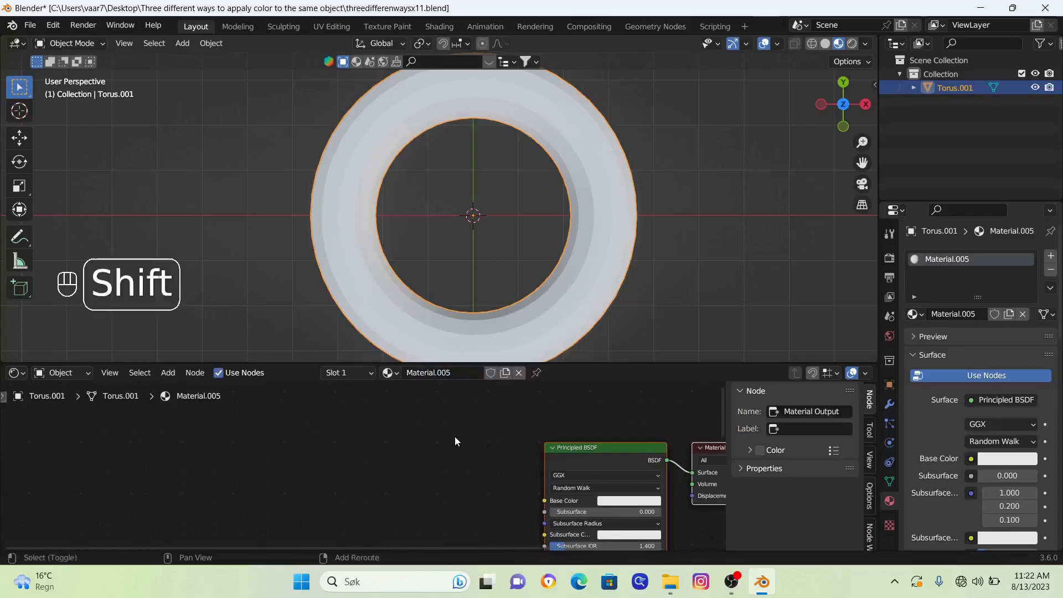
{"action": "key", "text": "shift+a"}
{"action": "left_click", "coordinate": [407, 404]}
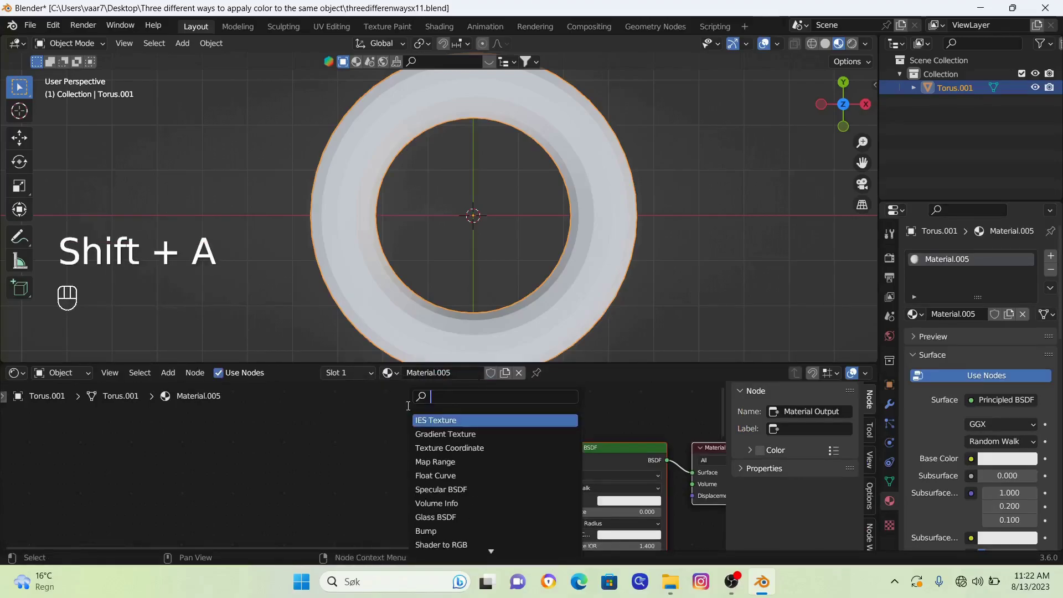
{"action": "type", "text": "color"}
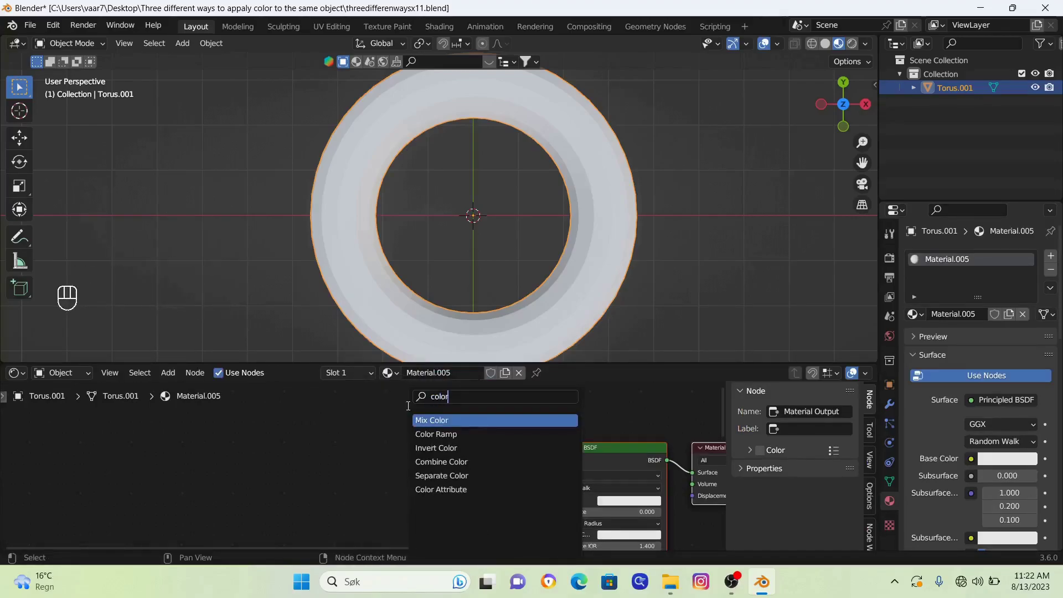
{"action": "left_click", "coordinate": [436, 434]}
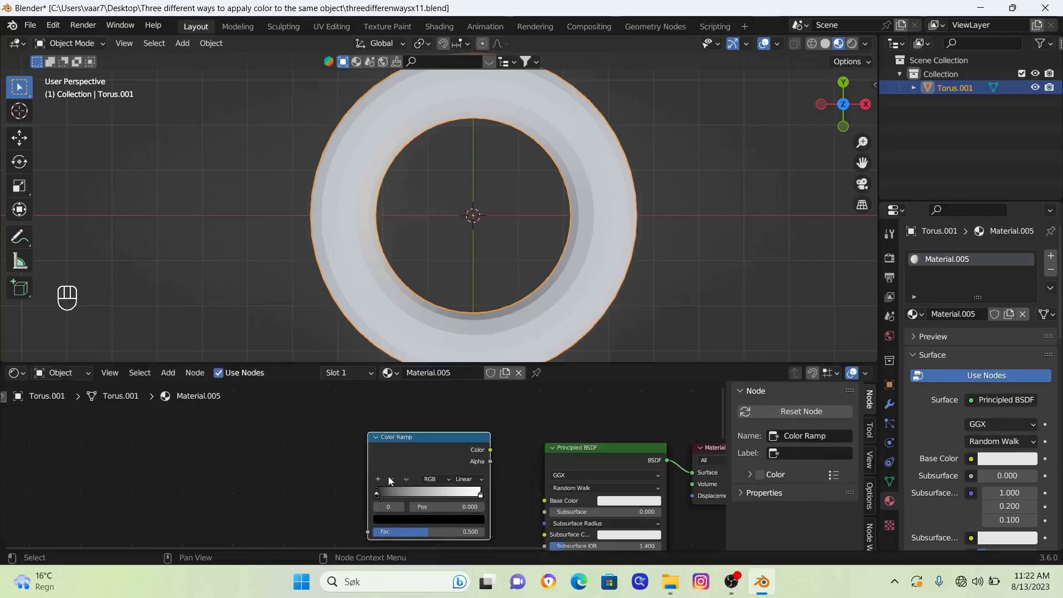
{"action": "left_click", "coordinate": [505, 508]}
{"action": "key", "text": "Home"}
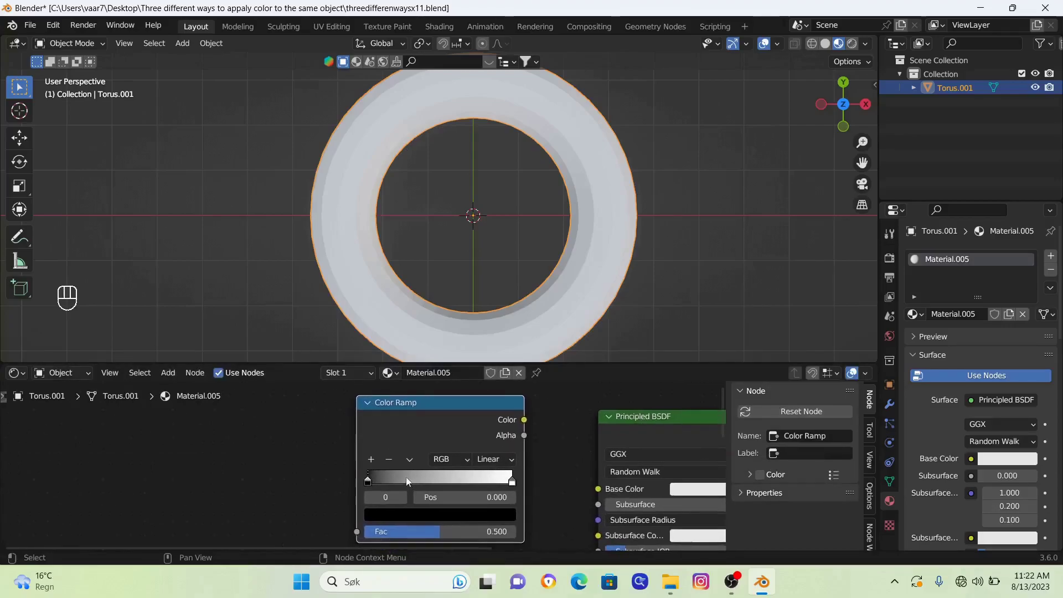
Add a middle stop to the Color Ramp and color the first stop blue with hue 0.663, saturation 0.965 and value 0.673
{"action": "left_click", "coordinate": [376, 461]}
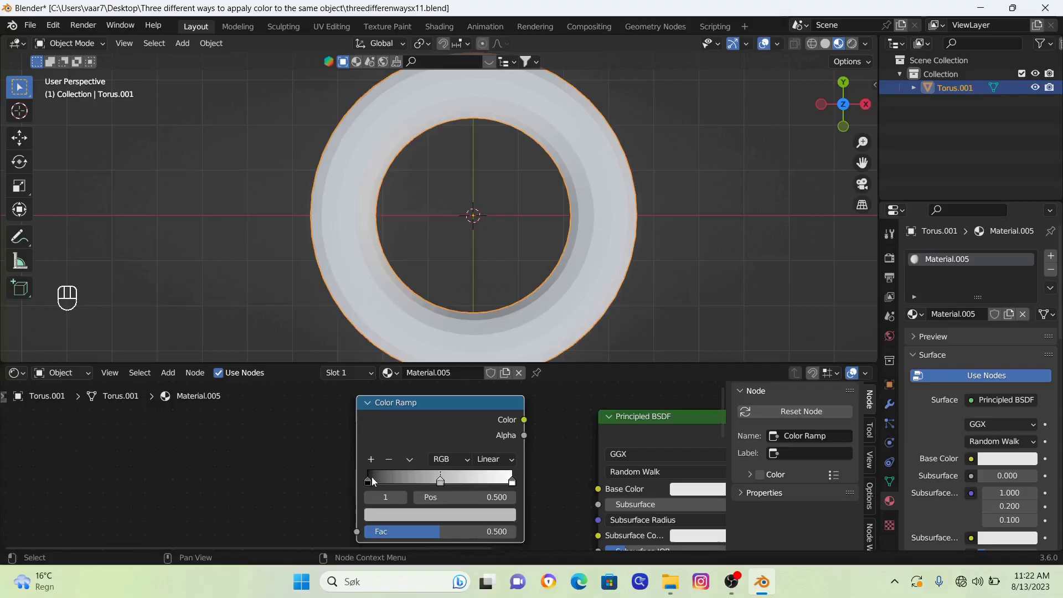
{"action": "left_click", "coordinate": [367, 481]}
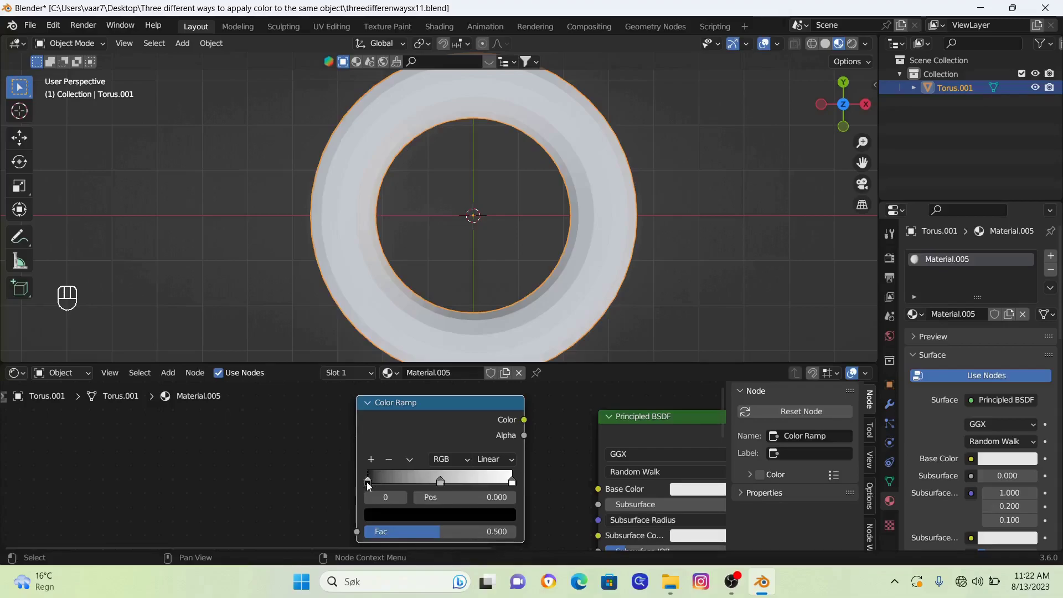
{"action": "left_click", "coordinate": [441, 516]}
{"action": "left_click_drag", "start_coordinate": [484, 416], "coordinate": [486, 333]}
{"action": "left_click", "coordinate": [459, 348]}
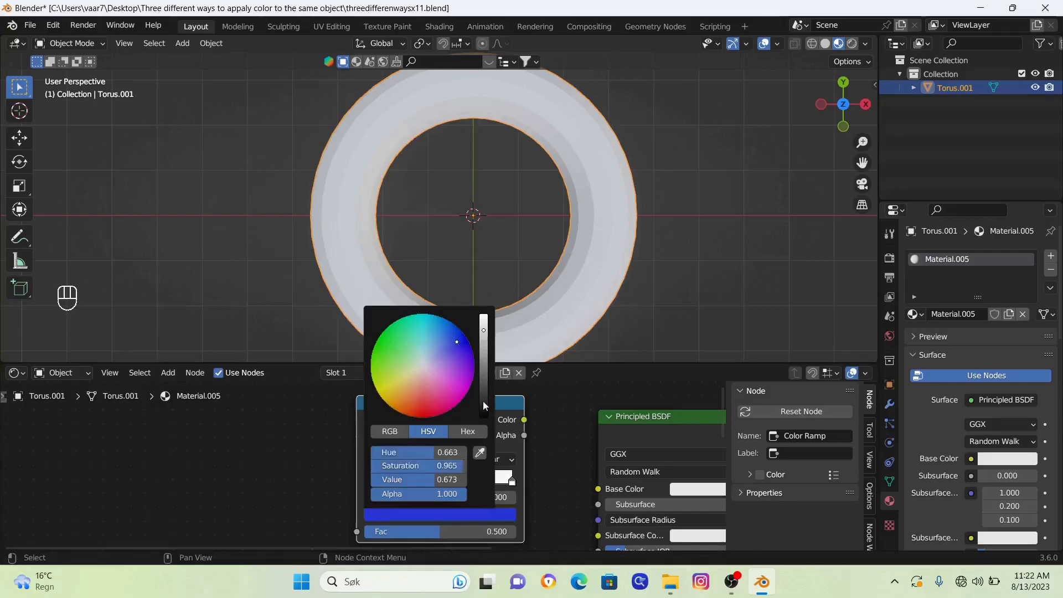
Color the ramp's middle stop magenta with hue 0.823 and saturation 0.952, and its last stop golden yellow
{"action": "left_click", "coordinate": [438, 481]}
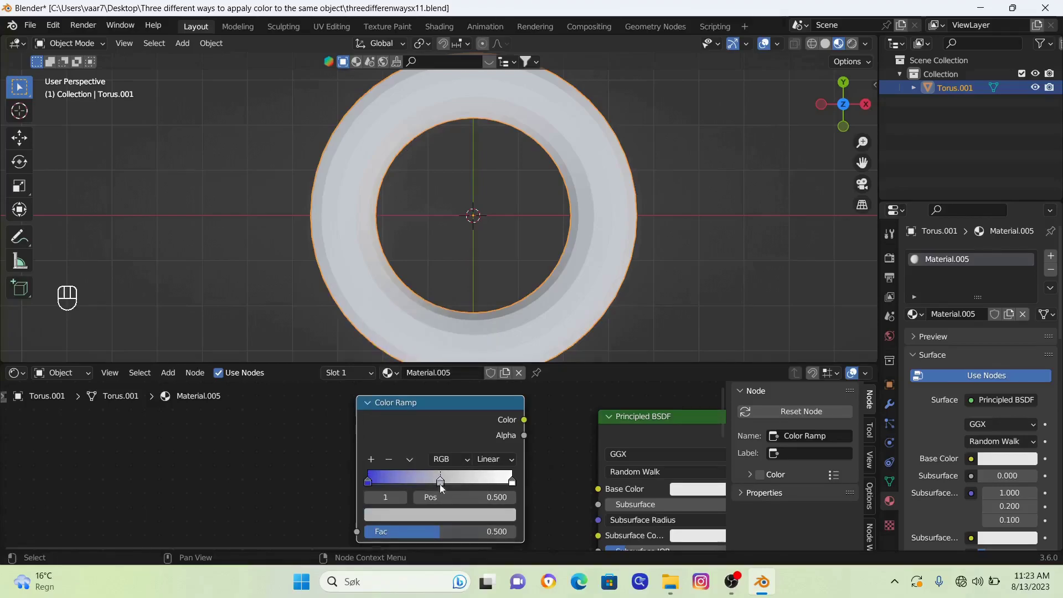
{"action": "left_click", "coordinate": [445, 515]}
{"action": "left_click", "coordinate": [458, 384]}
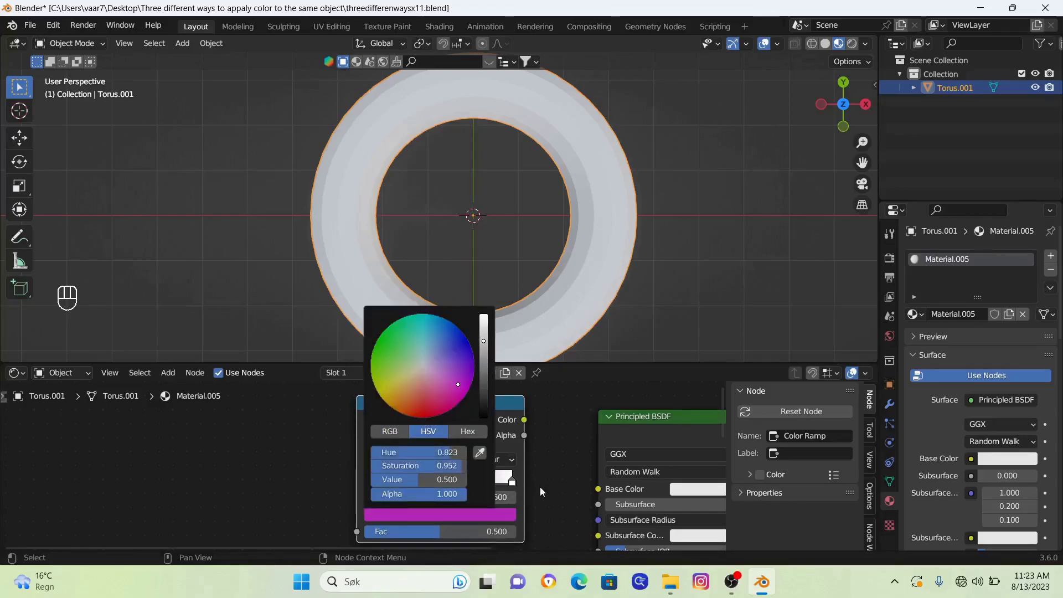
{"action": "left_click", "coordinate": [512, 482]}
{"action": "left_click", "coordinate": [440, 515]}
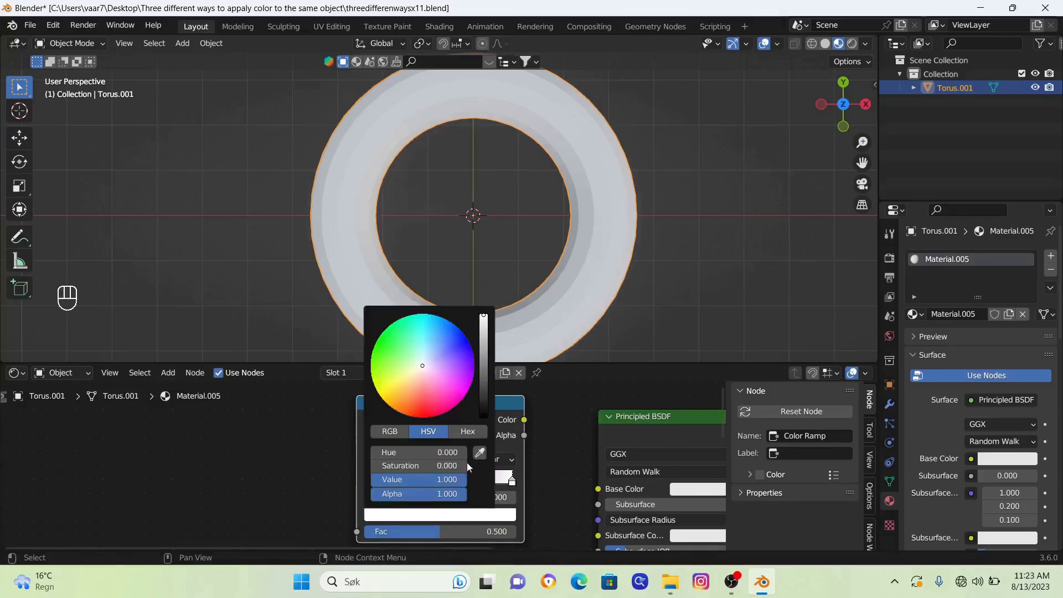
{"action": "left_click", "coordinate": [394, 397]}
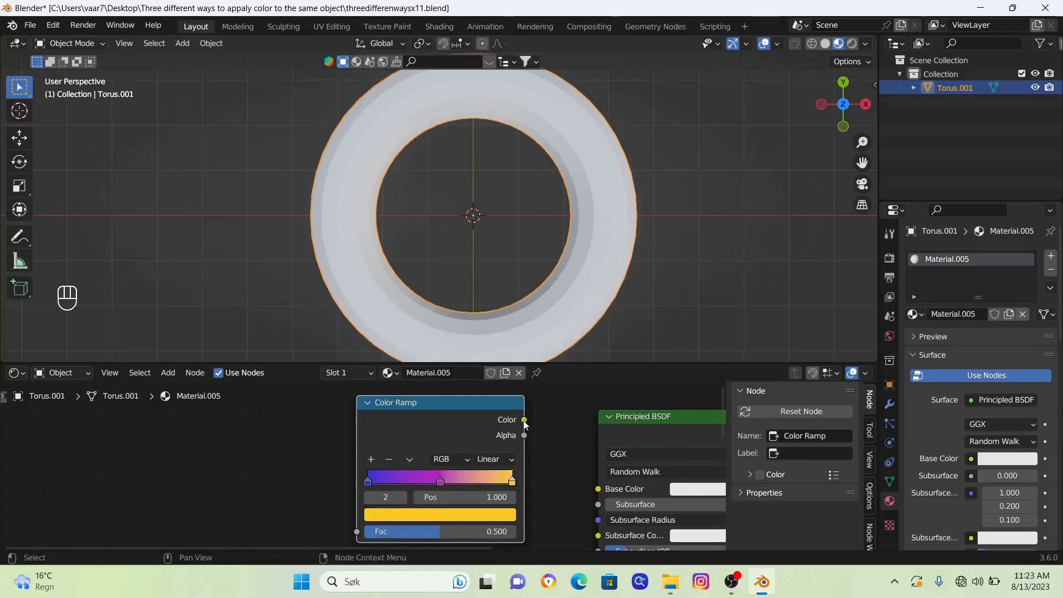
Connect the Color Ramp's Color output to the Principled BSDF's Base Color and view the torus from the top
{"action": "left_click_drag", "start_coordinate": [524, 422], "coordinate": [535, 427]}
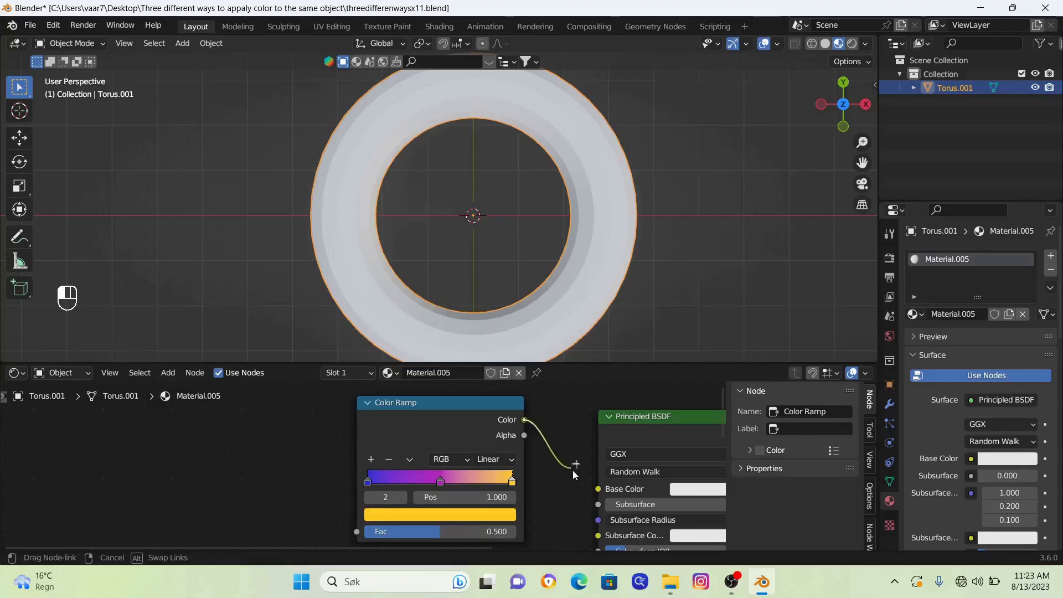
{"action": "left_click_drag", "start_coordinate": [572, 470], "coordinate": [597, 488]}
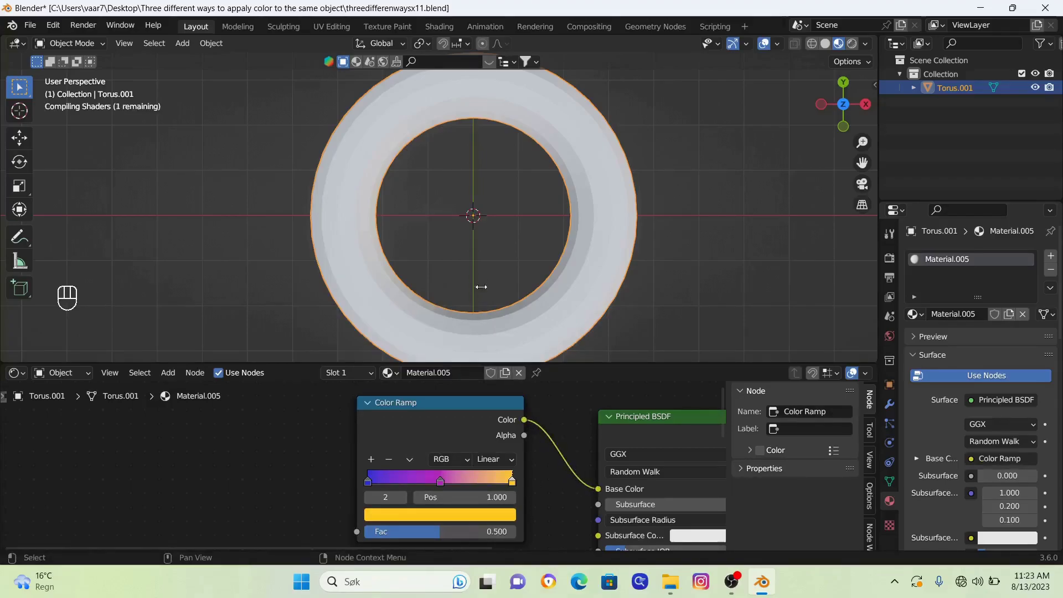
{"action": "middle_click_drag", "start_coordinate": [491, 270], "coordinate": [495, 248]}
{"action": "key", "text": "KP_7"}
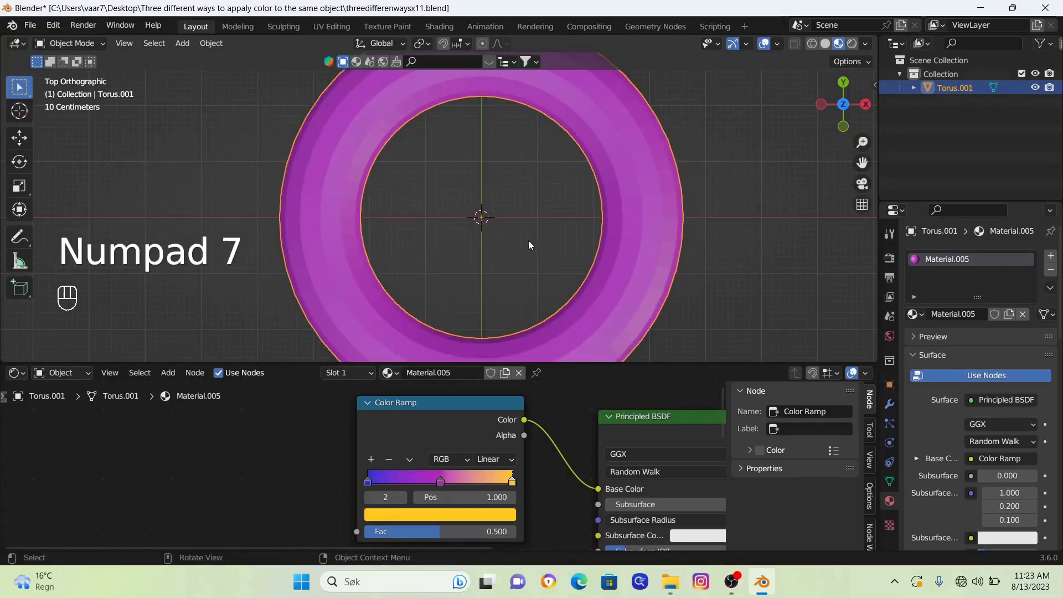
{"action": "scroll", "coordinate": [529, 240], "scroll_direction": "down", "scroll_amount": 2}
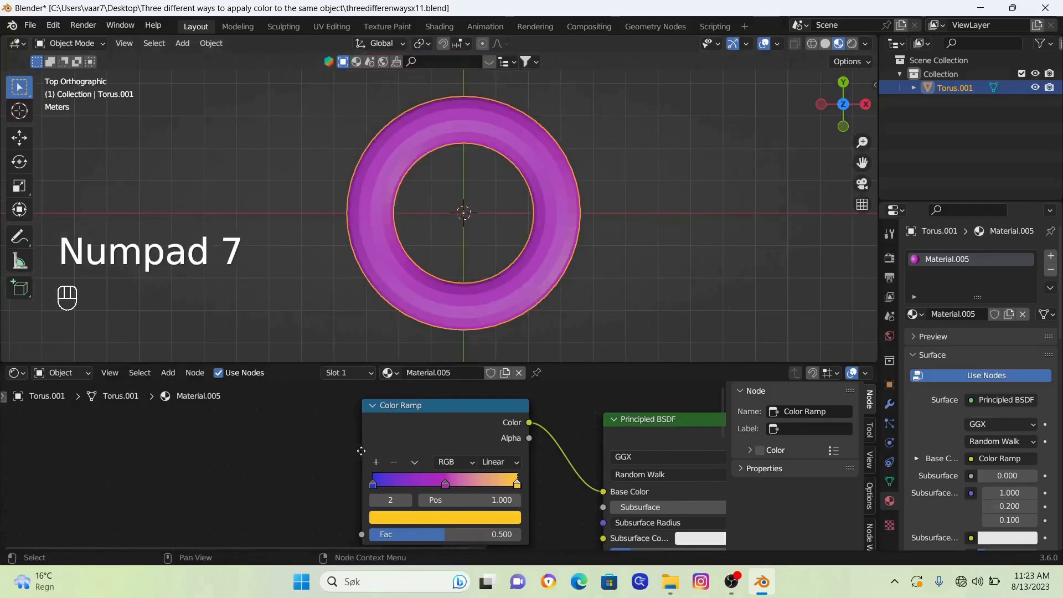
Add a Separate XYZ node and place it in front of the Color Ramp node
{"action": "middle_click_drag", "start_coordinate": [343, 442], "coordinate": [456, 472]}
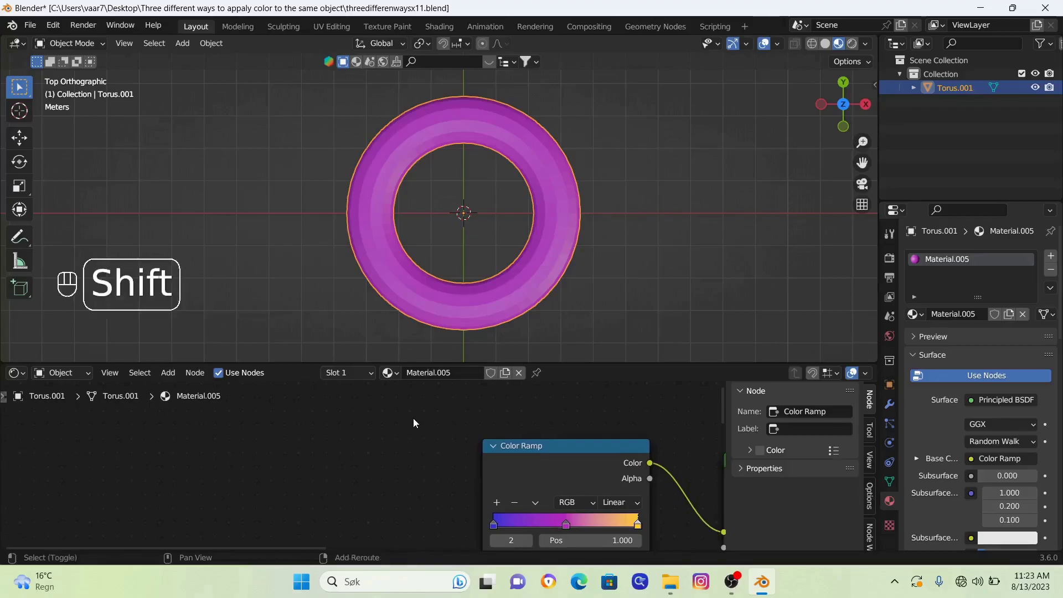
{"action": "key", "text": "shift+a"}
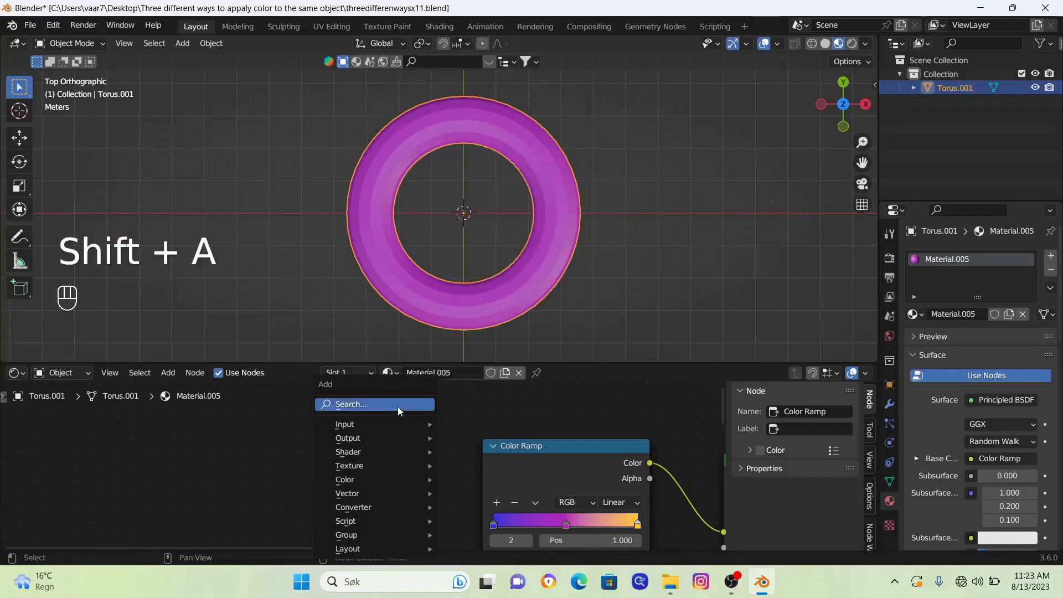
{"action": "left_click", "coordinate": [397, 406]}
{"action": "type", "text": "sep"}
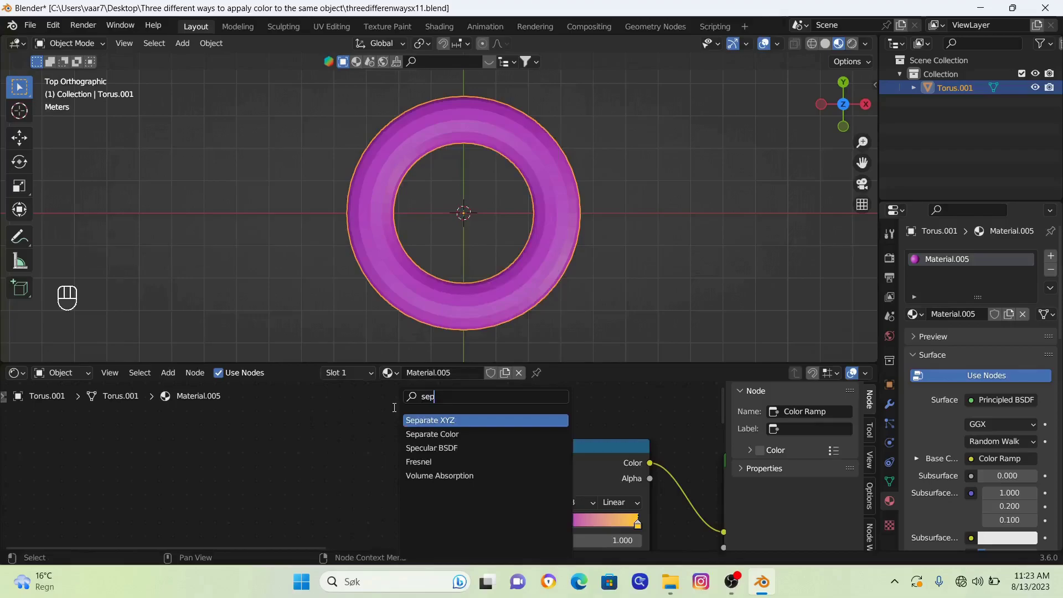
{"action": "left_click", "coordinate": [430, 420]}
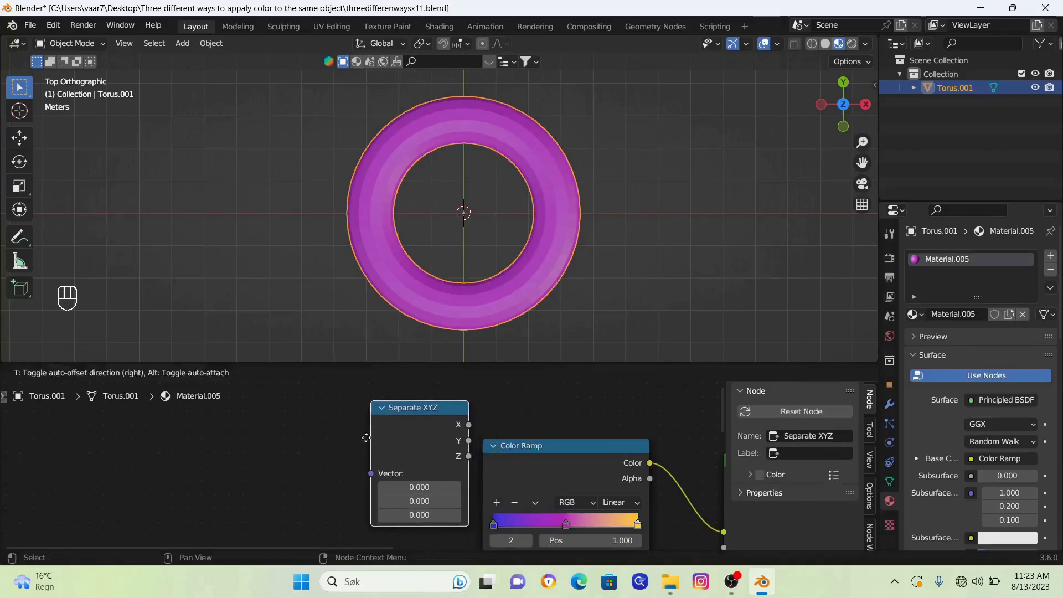
{"action": "left_click", "coordinate": [363, 444]}
{"action": "scroll", "coordinate": [442, 429], "scroll_direction": "up", "scroll_amount": 1}
{"action": "scroll", "coordinate": [394, 422], "scroll_direction": "down", "scroll_amount": 1}
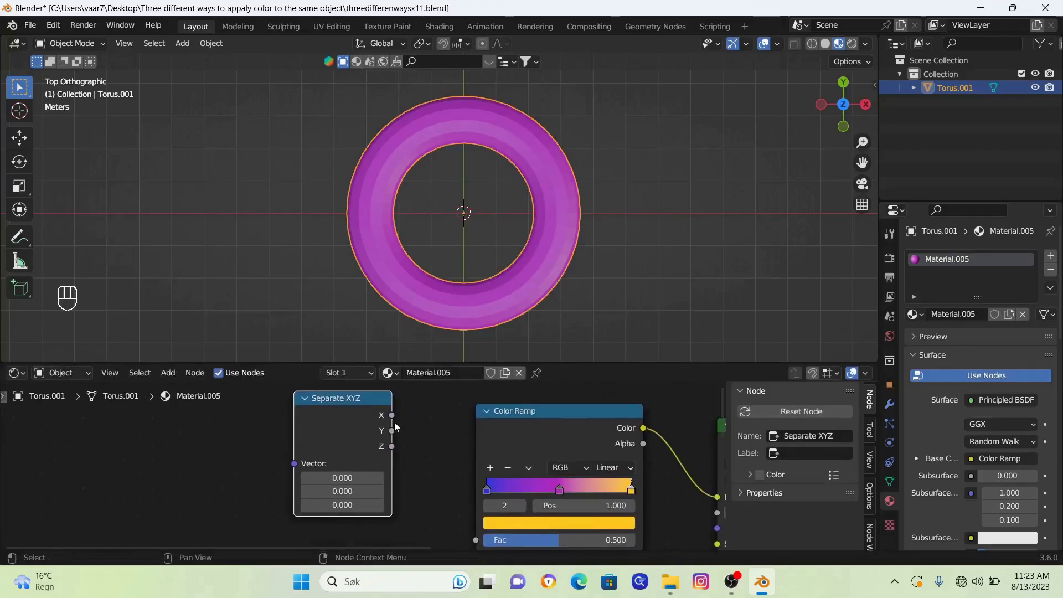
Connect the Separate XYZ node's X output to the Color Ramp's Fac input
{"action": "left_click_drag", "start_coordinate": [391, 415], "coordinate": [479, 480]}
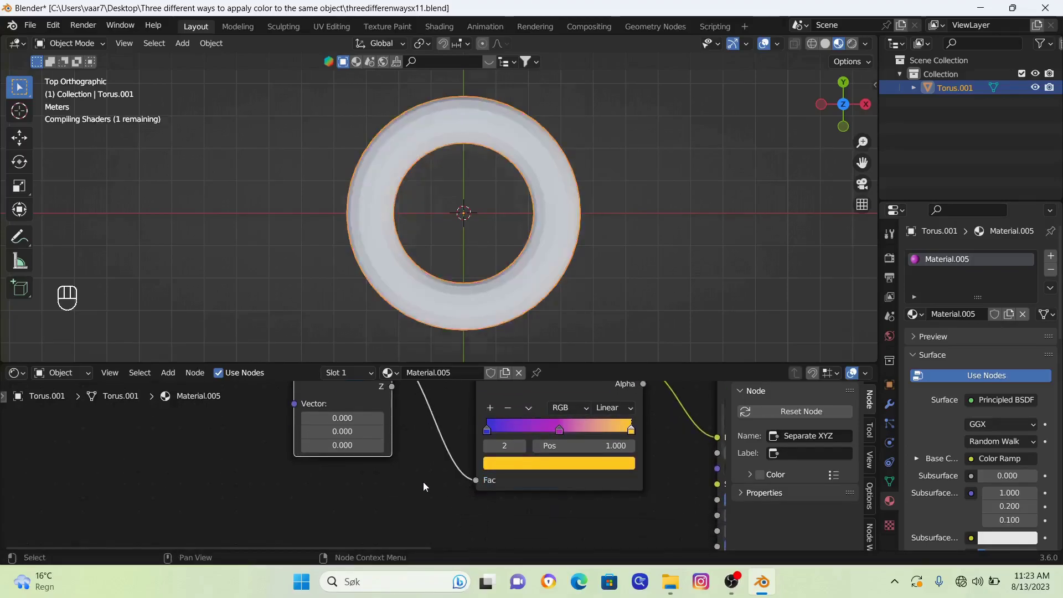
{"action": "middle_click_drag", "start_coordinate": [442, 507], "coordinate": [519, 443]}
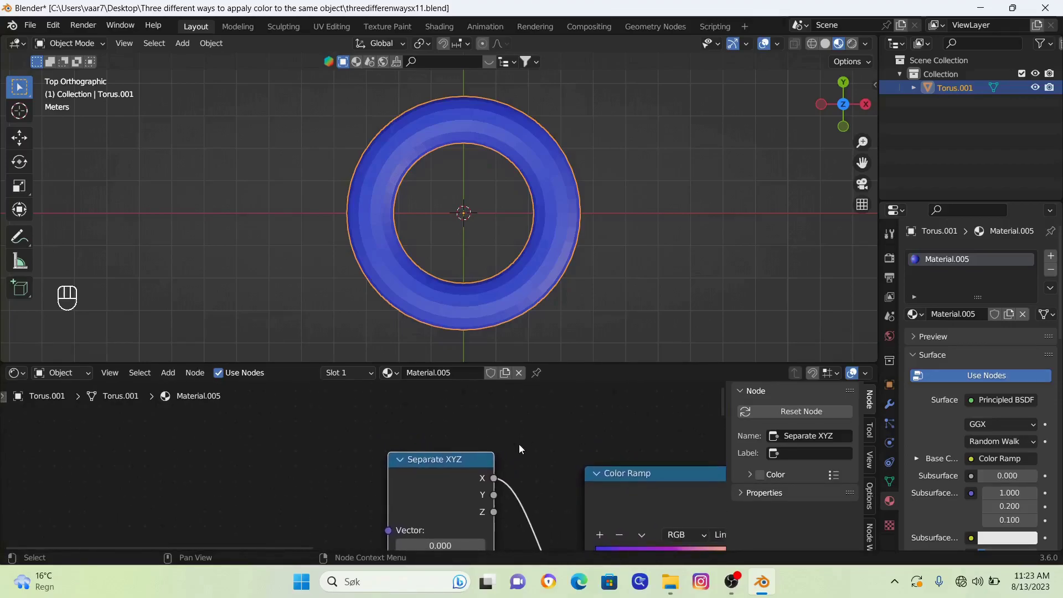
{"action": "middle_click_drag", "start_coordinate": [331, 432], "coordinate": [452, 427]}
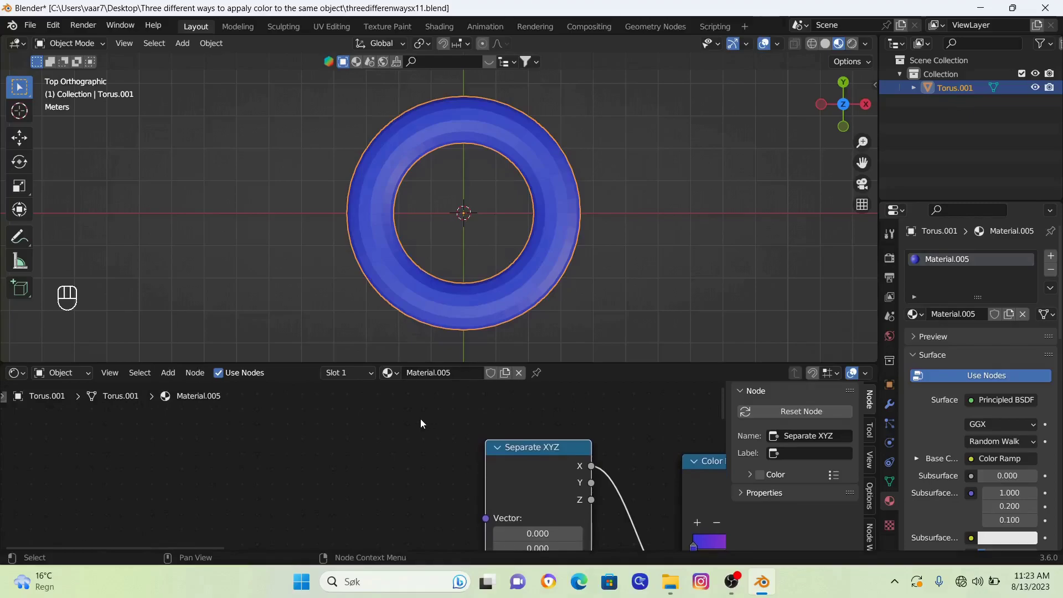
Add a Texture Coordinate node before the Separate XYZ node and connect its Generated output to the Vector input
{"action": "key", "text": "shift+a"}
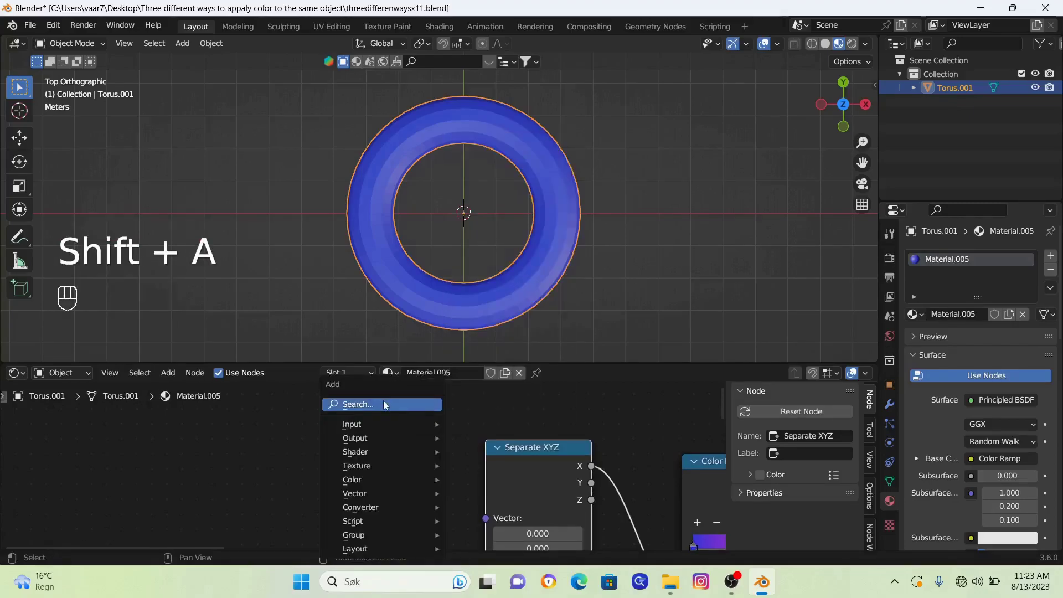
{"action": "type", "text": "coo"}
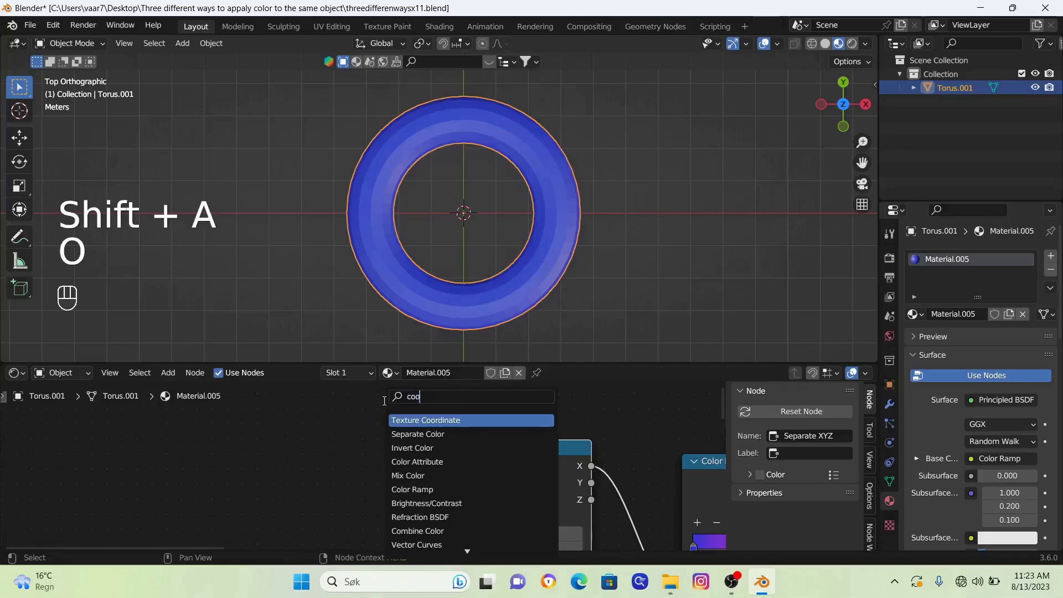
{"action": "left_click", "coordinate": [422, 423]}
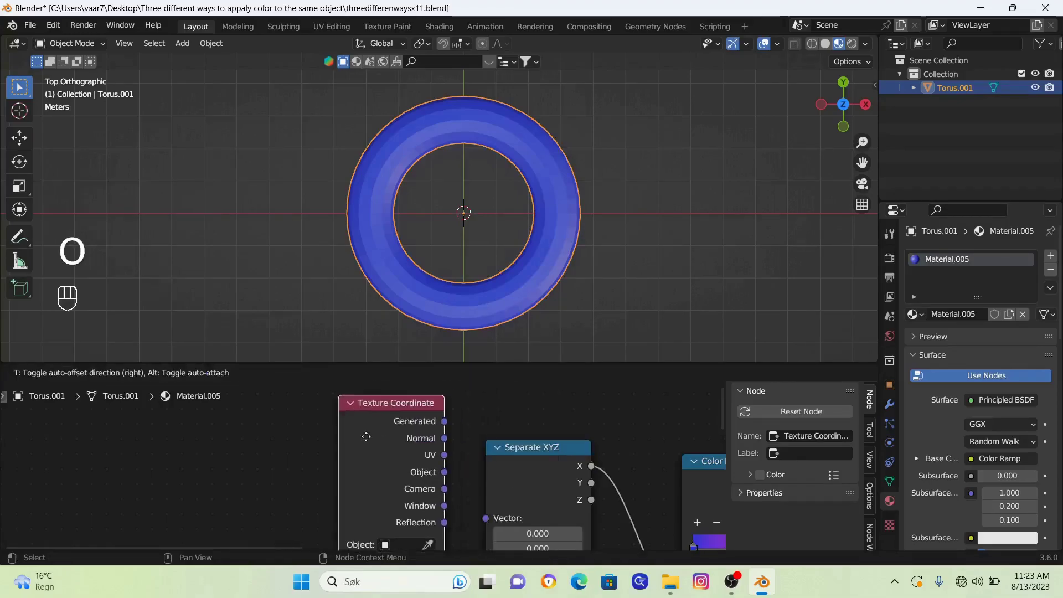
{"action": "left_click", "coordinate": [343, 447]}
{"action": "scroll", "coordinate": [344, 447], "scroll_direction": "right", "scroll_amount": 3}
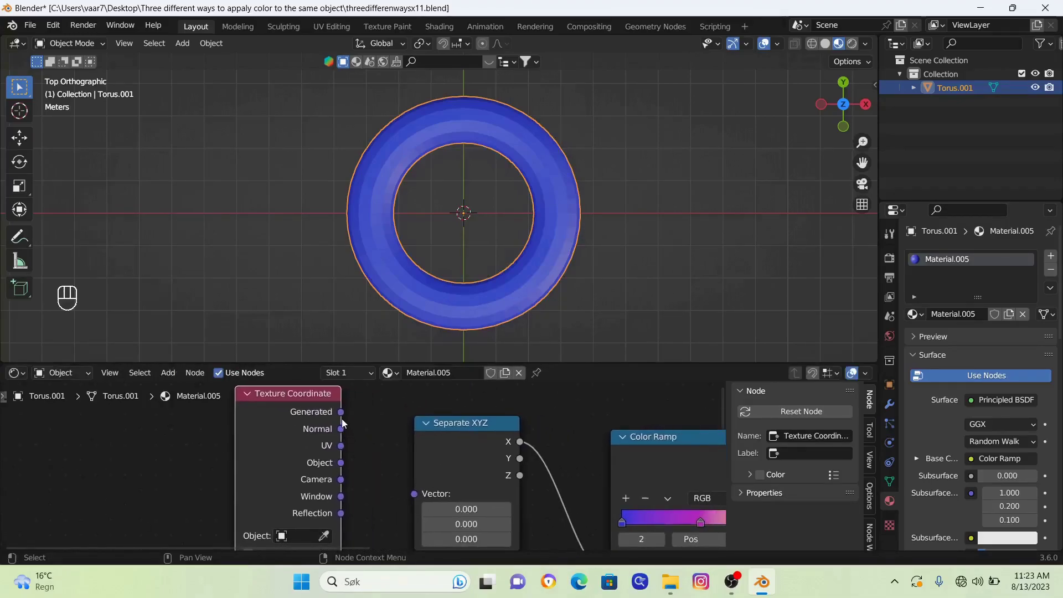
{"action": "left_click_drag", "start_coordinate": [342, 417], "coordinate": [414, 493]}
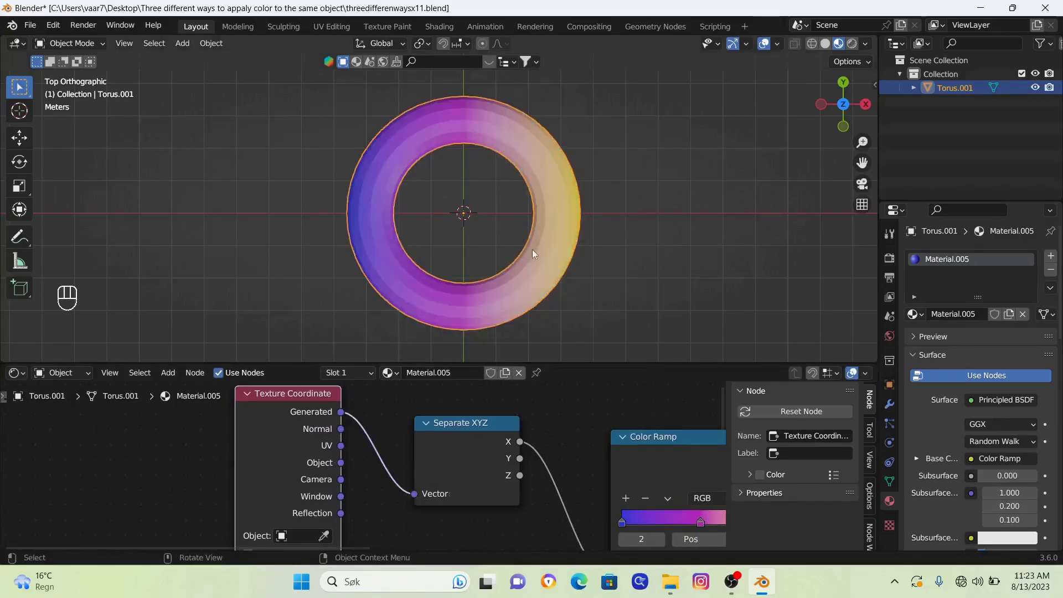
{"action": "scroll", "coordinate": [539, 263], "scroll_direction": "up", "scroll_amount": 3}
{"action": "middle_click_drag", "start_coordinate": [539, 262], "coordinate": [516, 244]}
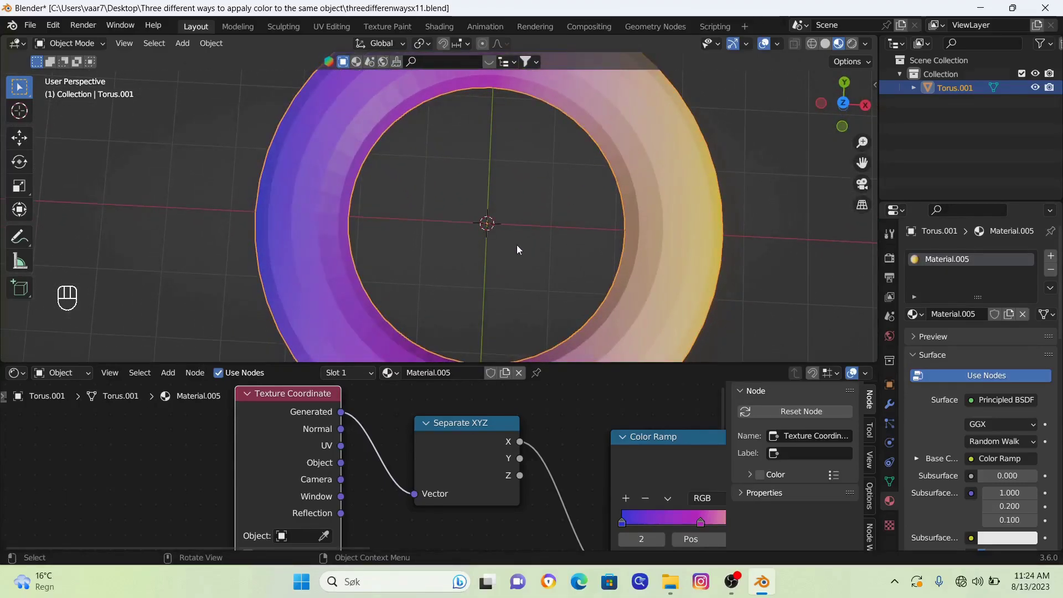
{"action": "key", "text": "KP_7"}
{"action": "scroll", "coordinate": [541, 246], "scroll_direction": "down", "scroll_amount": 1}
{"action": "scroll", "coordinate": [541, 246], "scroll_direction": "down", "scroll_amount": 2}
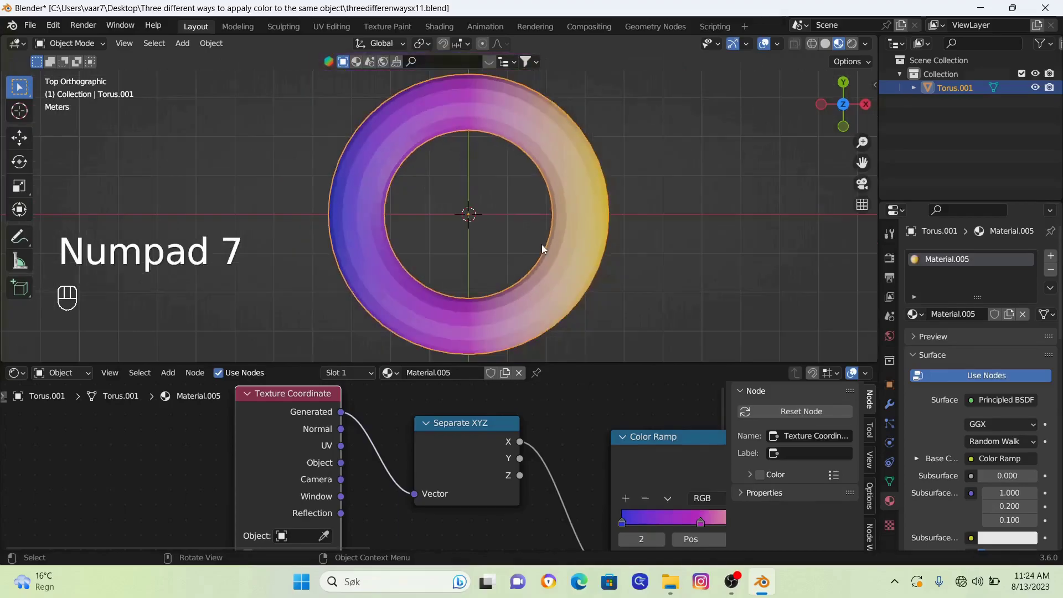
{"action": "mouse_move", "coordinate": [539, 242]}
{"action": "middle_mouse_down", "text": "shift"}
{"action": "mouse_move", "coordinate": [553, 223]}
{"action": "mouse_move", "coordinate": [542, 251]}
{"action": "middle_mouse_up", "text": "shift"}
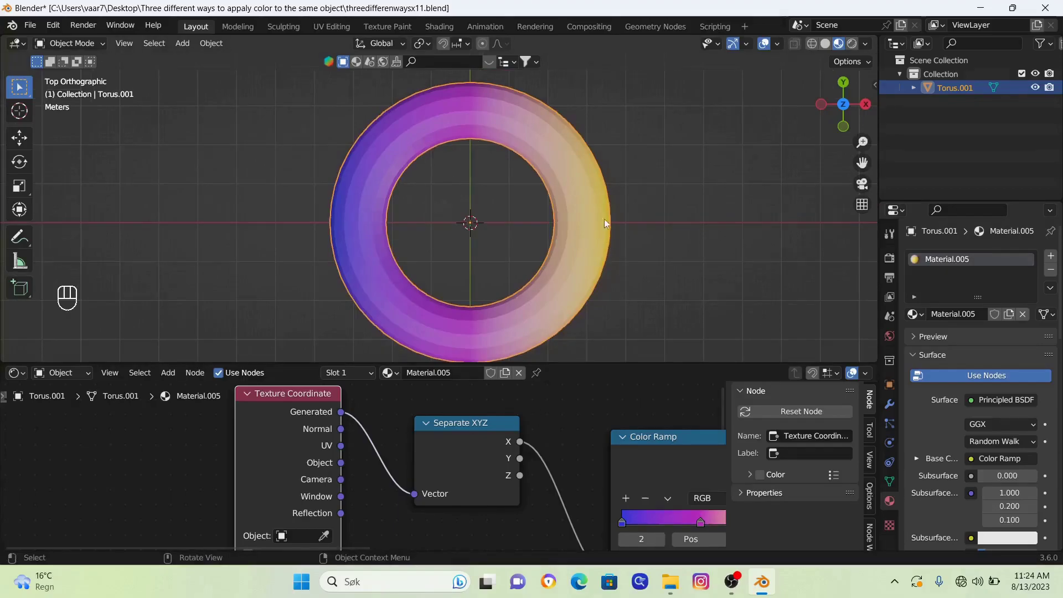
Select the Color Ramp's first stop at position 0 and set the ramp's interpolation to Ease
{"action": "middle_click_drag", "start_coordinate": [575, 412], "coordinate": [413, 401]}
{"action": "scroll", "coordinate": [443, 422], "scroll_direction": "down", "scroll_amount": 1}
{"action": "scroll", "coordinate": [443, 434], "scroll_direction": "up", "scroll_amount": 2}
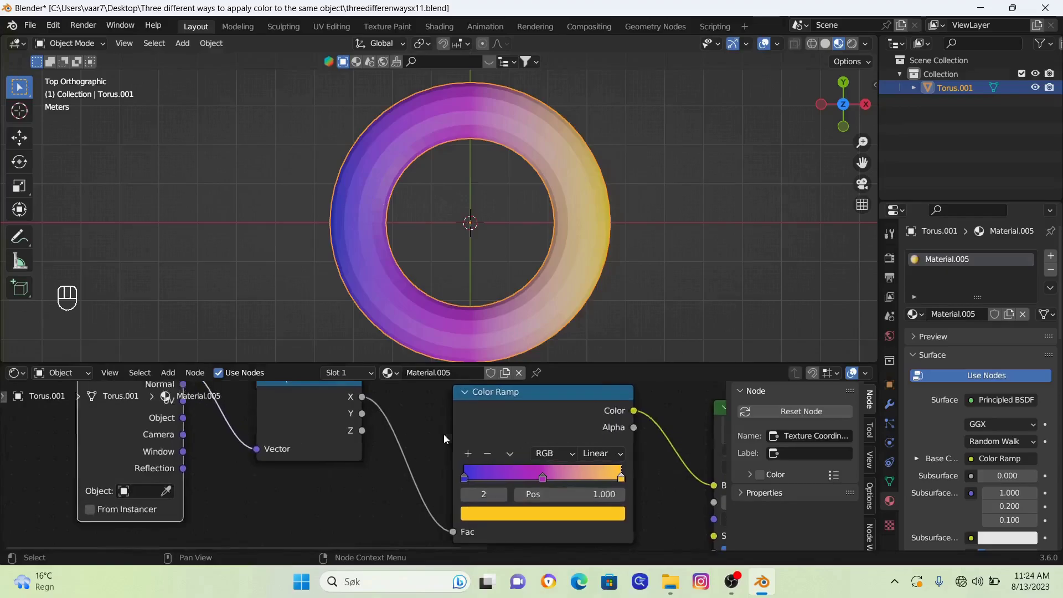
{"action": "middle_click_drag", "start_coordinate": [444, 434], "coordinate": [379, 445]}
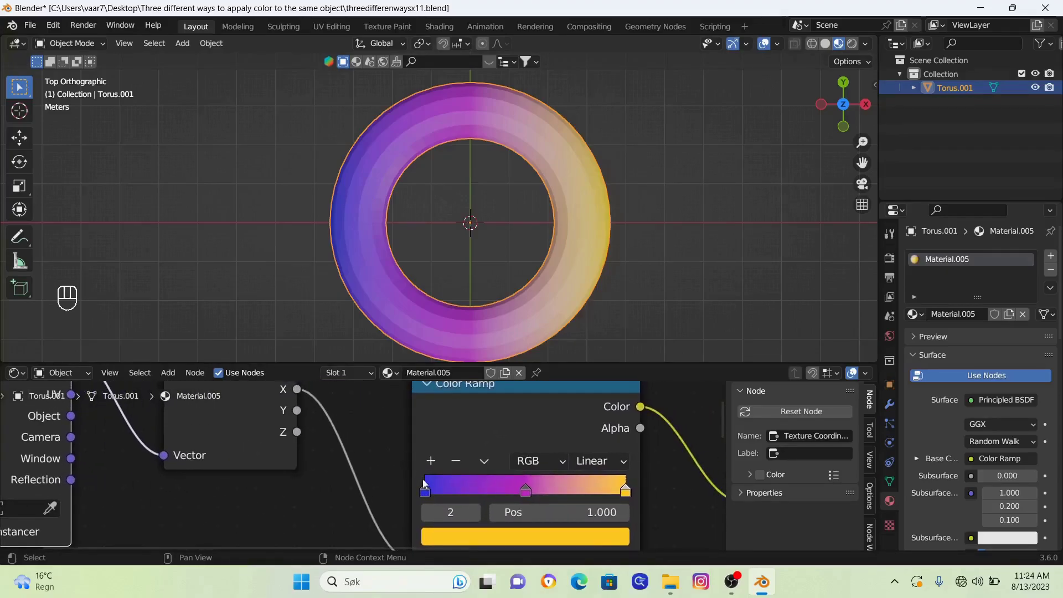
{"action": "mouse_move", "coordinate": [427, 490]}
{"action": "left_mouse_down"}
{"action": "mouse_move", "coordinate": [497, 490]}
{"action": "mouse_move", "coordinate": [406, 490]}
{"action": "left_mouse_up"}
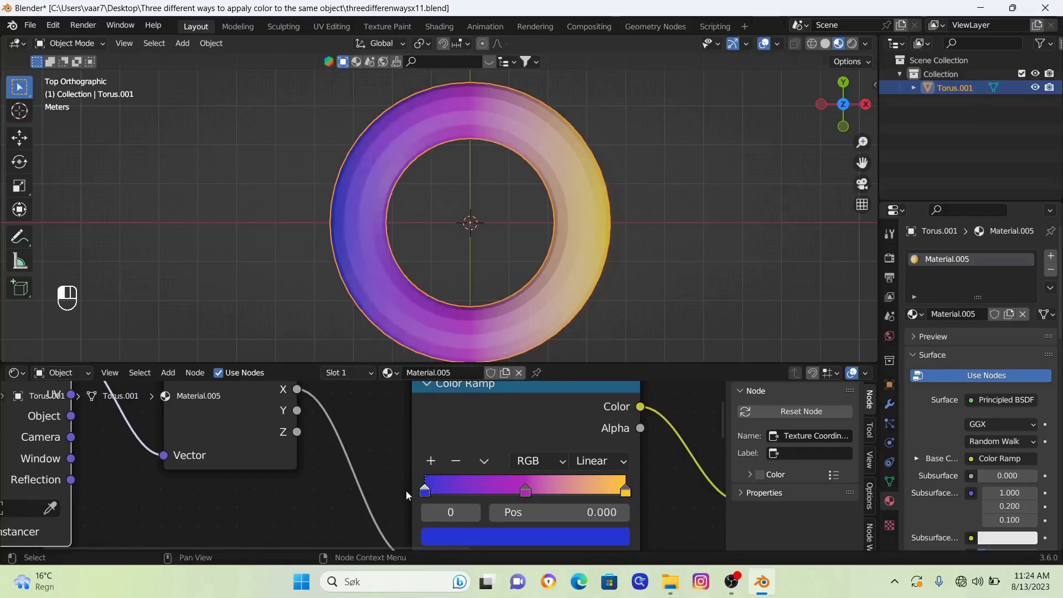
{"action": "left_click", "coordinate": [613, 464]}
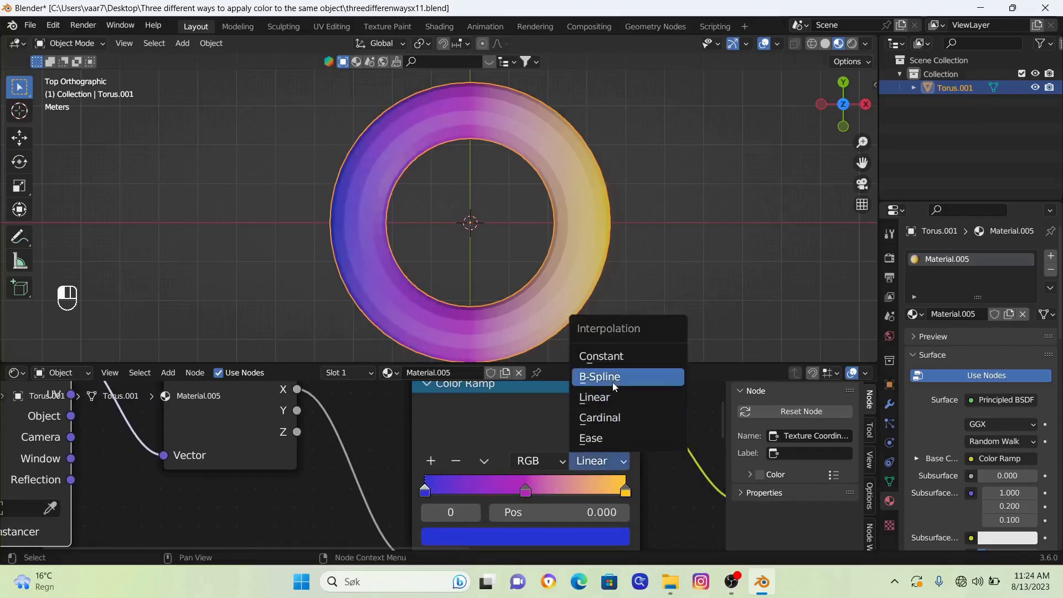
{"action": "left_click", "coordinate": [606, 436]}
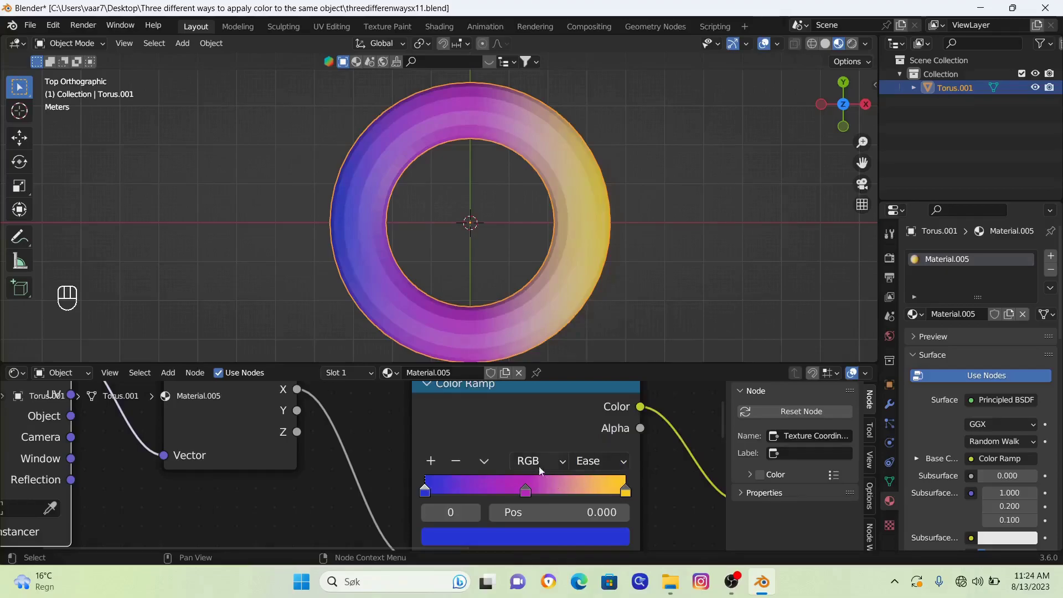
Enlarge the 3D viewport and examine the color gradient on the torus up close from the top
{"action": "scroll", "coordinate": [410, 457], "scroll_direction": "down", "scroll_amount": 3}
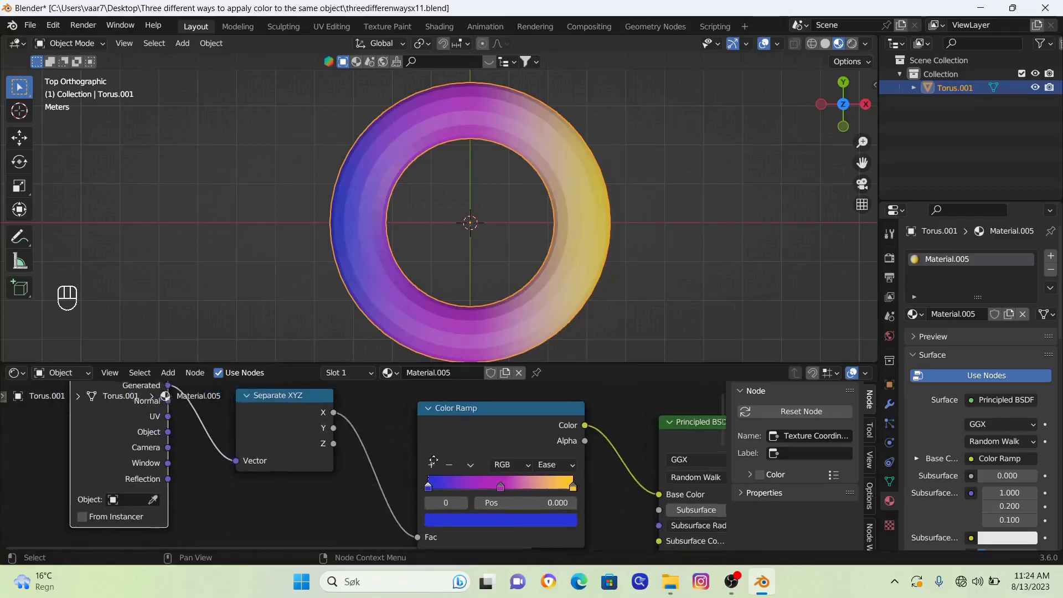
{"action": "middle_click_drag", "start_coordinate": [438, 467], "coordinate": [478, 463]}
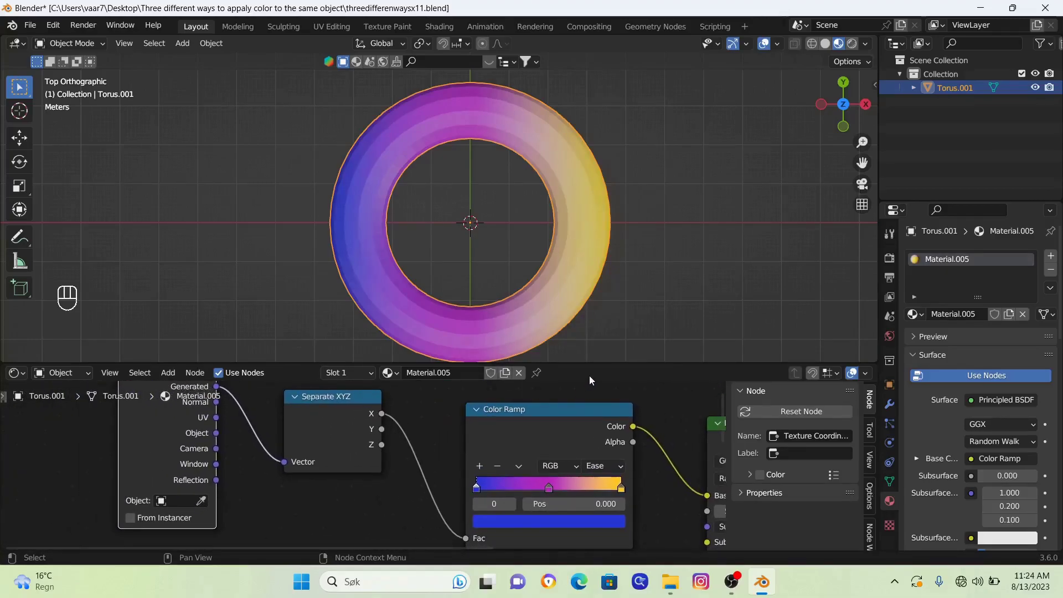
{"action": "left_click_drag", "start_coordinate": [596, 362], "coordinate": [596, 442]}
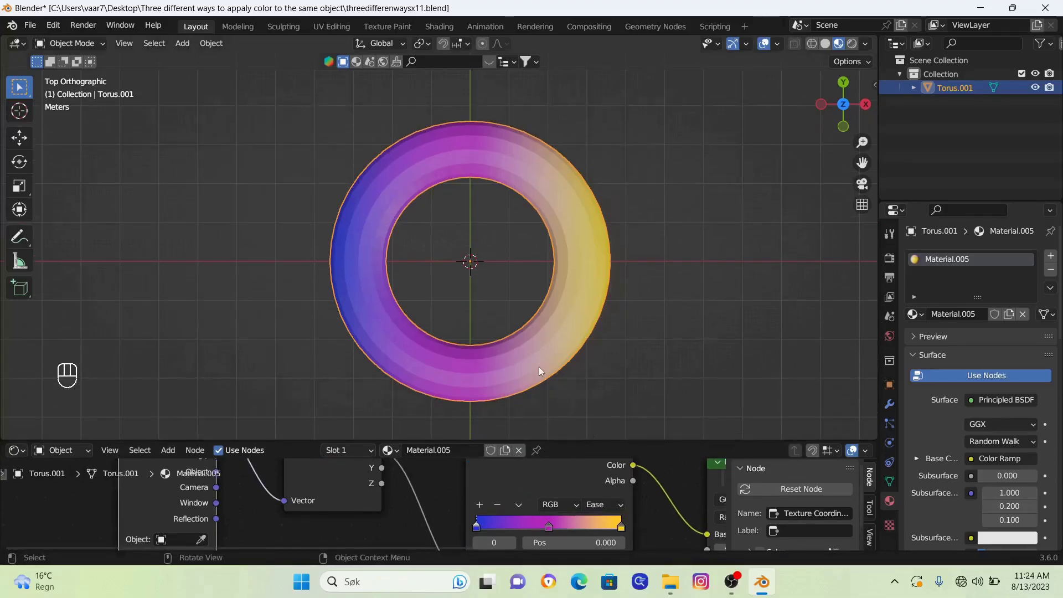
{"action": "scroll", "coordinate": [553, 366], "scroll_direction": "up", "scroll_amount": 3}
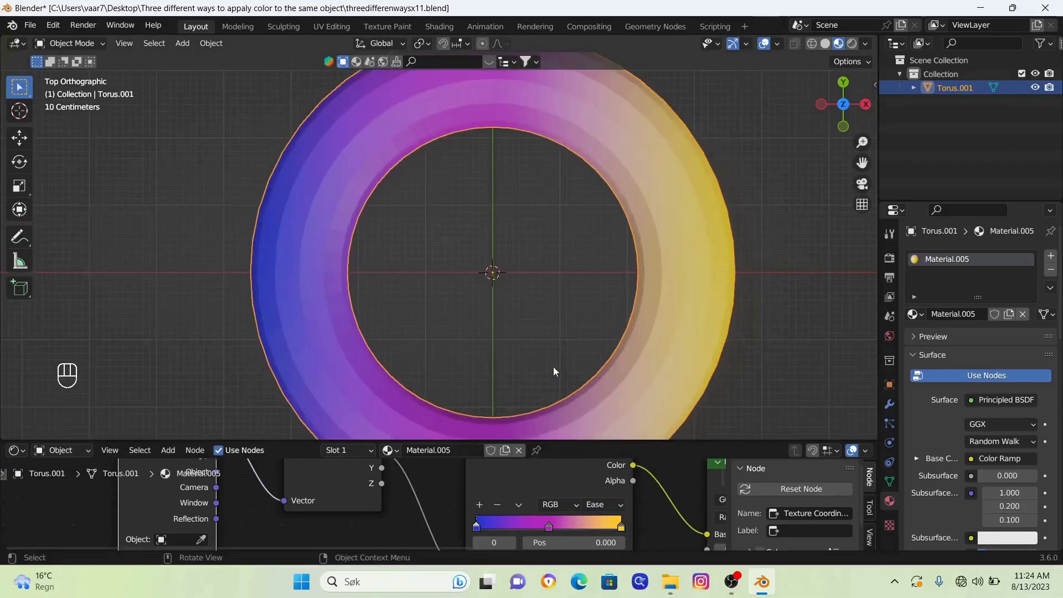
{"action": "scroll", "coordinate": [553, 360], "scroll_direction": "up", "scroll_amount": 5}
{"action": "scroll", "coordinate": [553, 358], "scroll_direction": "down", "scroll_amount": 2}
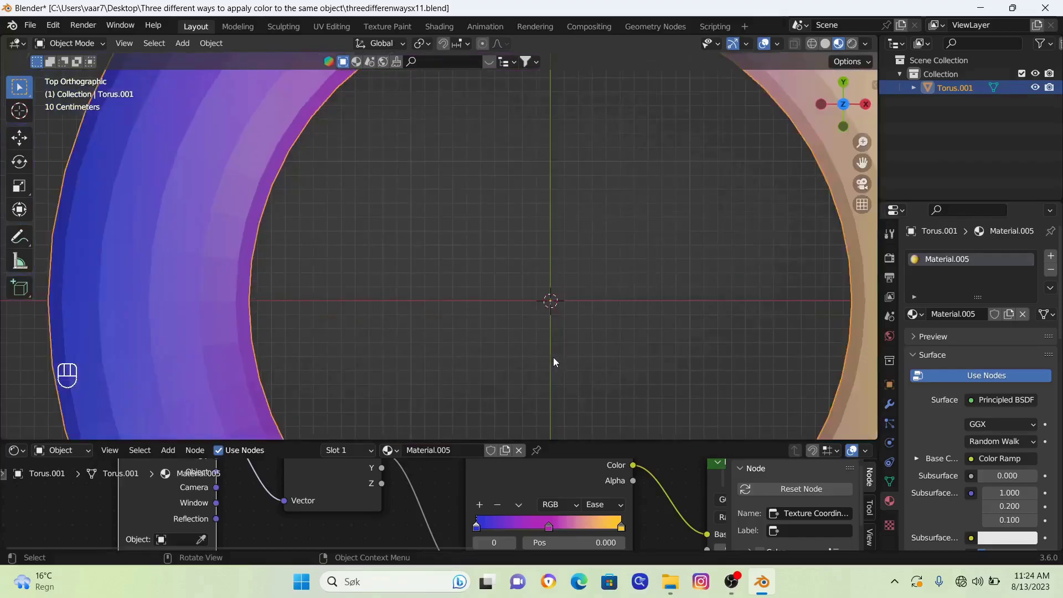
{"action": "scroll", "coordinate": [551, 352], "scroll_direction": "down", "scroll_amount": 1}
{"action": "scroll", "coordinate": [550, 352], "scroll_direction": "down", "scroll_amount": 4}
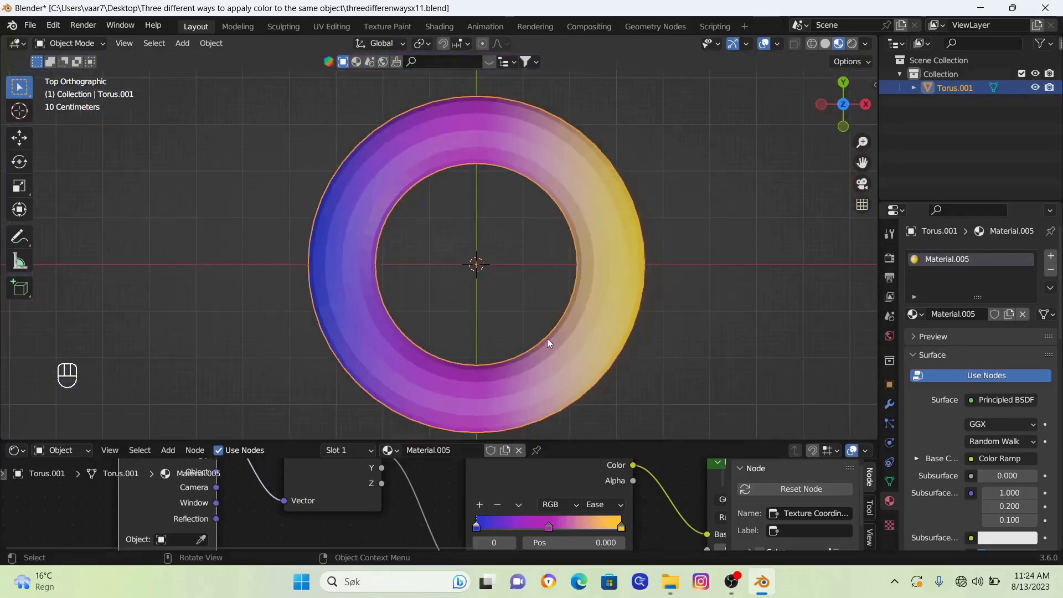
{"action": "middle_click_drag", "start_coordinate": [549, 329], "coordinate": [530, 332], "text": "shift"}
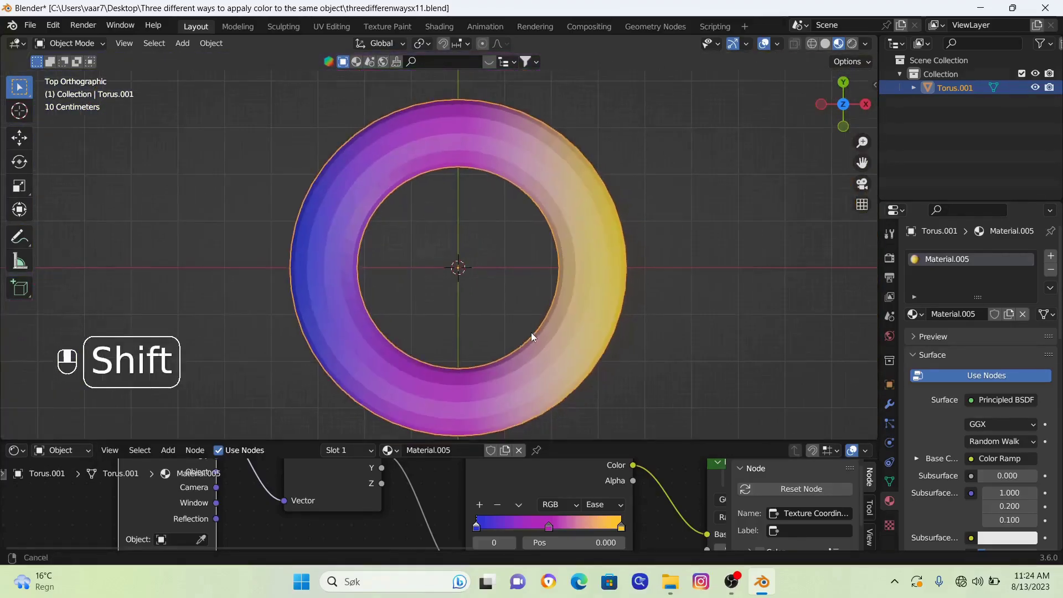
Delete the gradient torus and add a new mesh torus at the world origin
{"action": "key", "text": "x"}
{"action": "left_click", "coordinate": [552, 301]}
{"action": "key", "text": "shift+a"}
{"action": "mouse_move", "coordinate": [546, 298]}
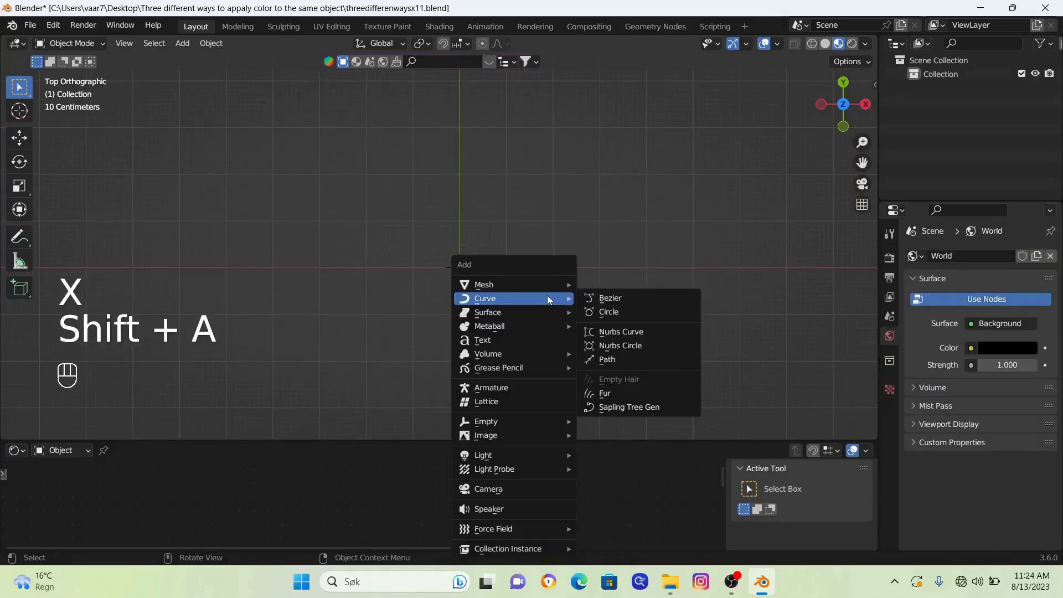
{"action": "mouse_move", "coordinate": [519, 285]}
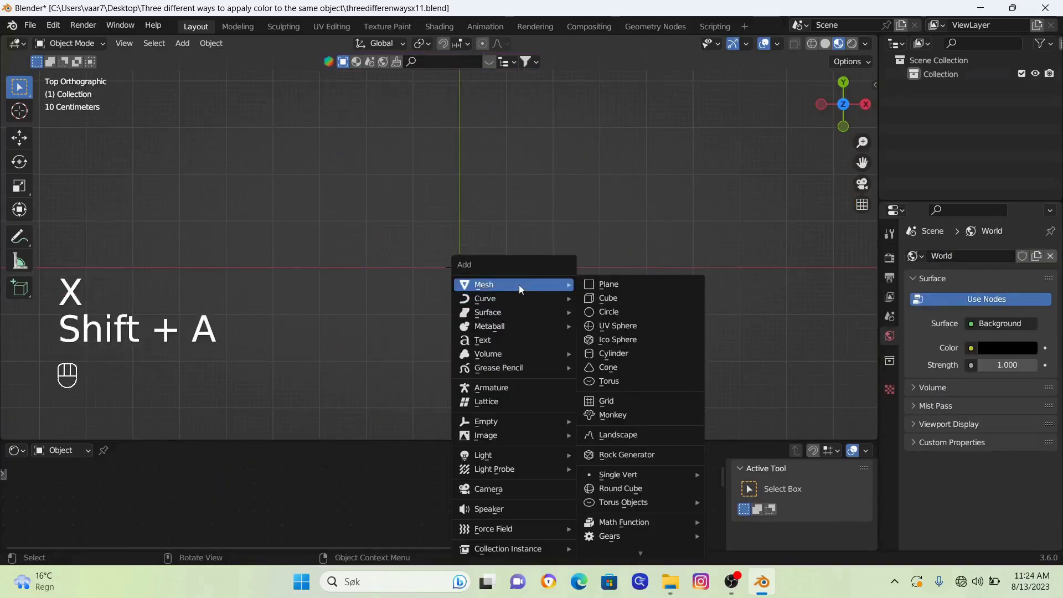
{"action": "left_click", "coordinate": [611, 381]}
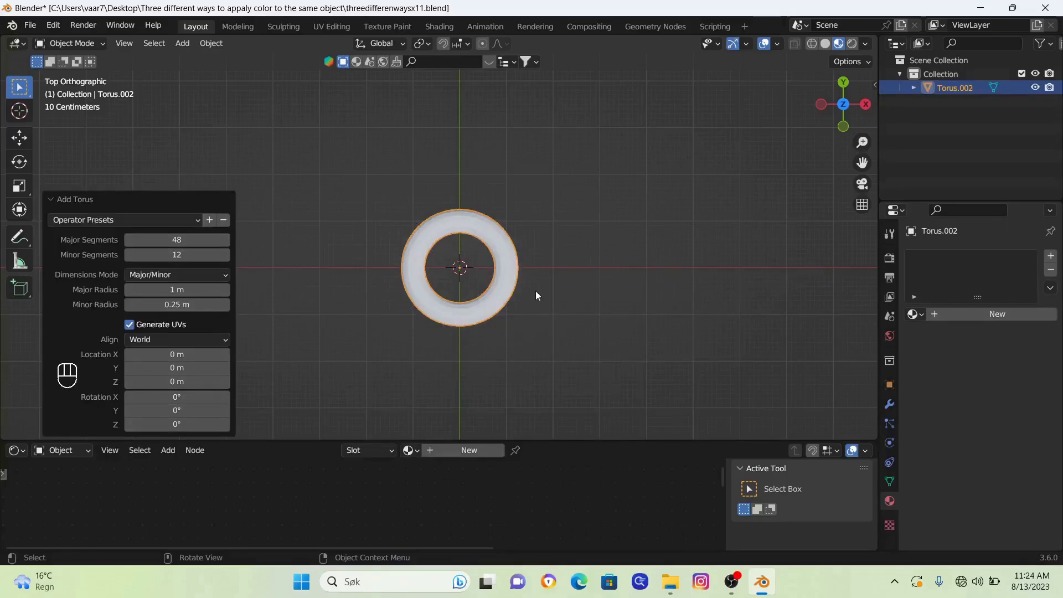
Scale the new torus uniformly by about 3.24 and deselect it
{"action": "key", "text": "s"}
{"action": "left_click", "coordinate": [699, 294]}
{"action": "scroll", "coordinate": [631, 293], "scroll_direction": "down", "scroll_amount": 2}
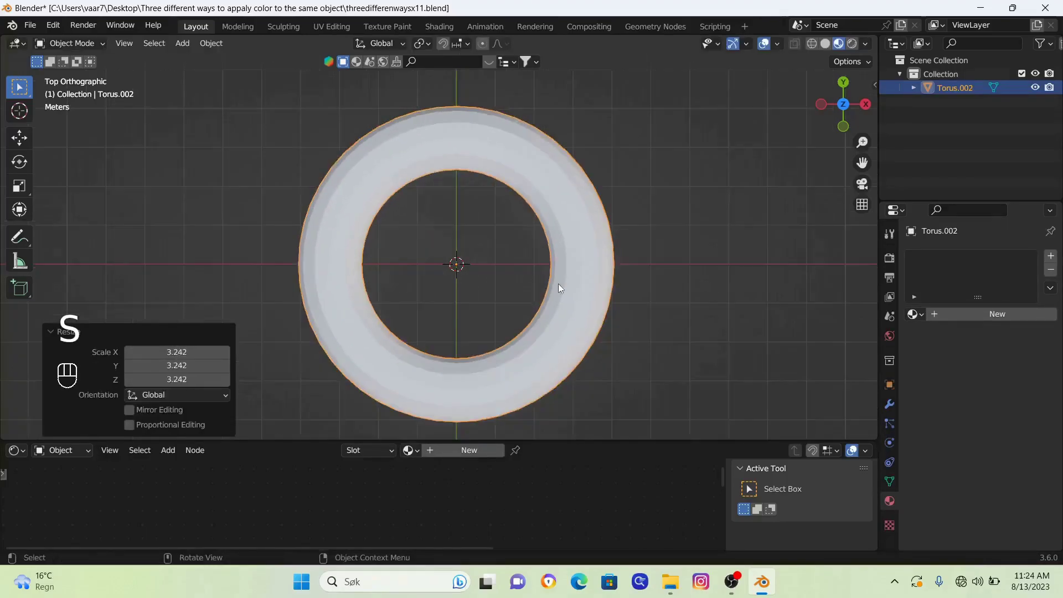
{"action": "middle_click_drag", "start_coordinate": [557, 284], "coordinate": [574, 277], "text": "shift"}
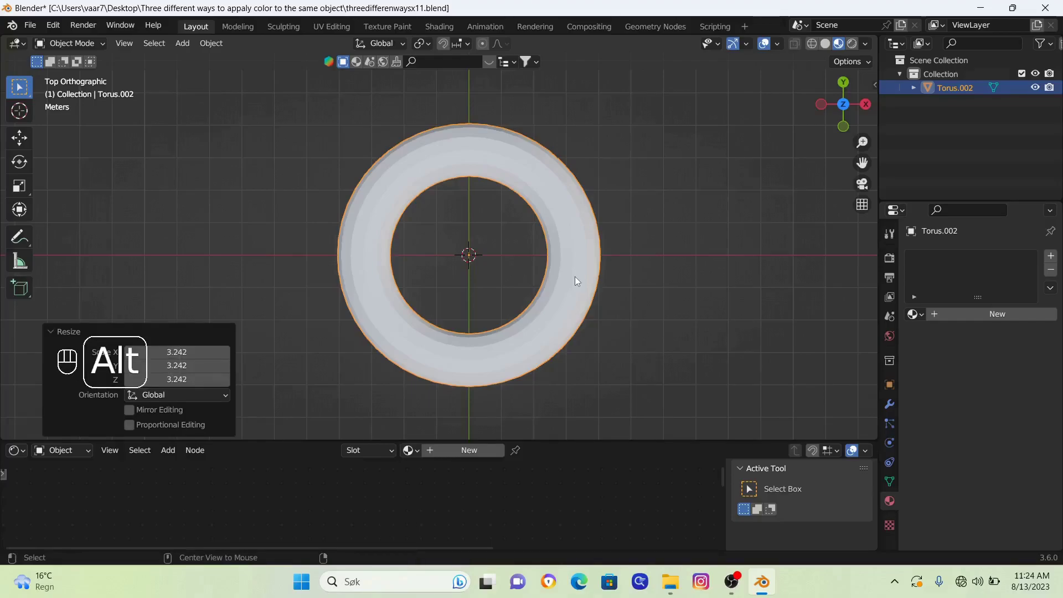
{"action": "key", "text": "alt+a"}
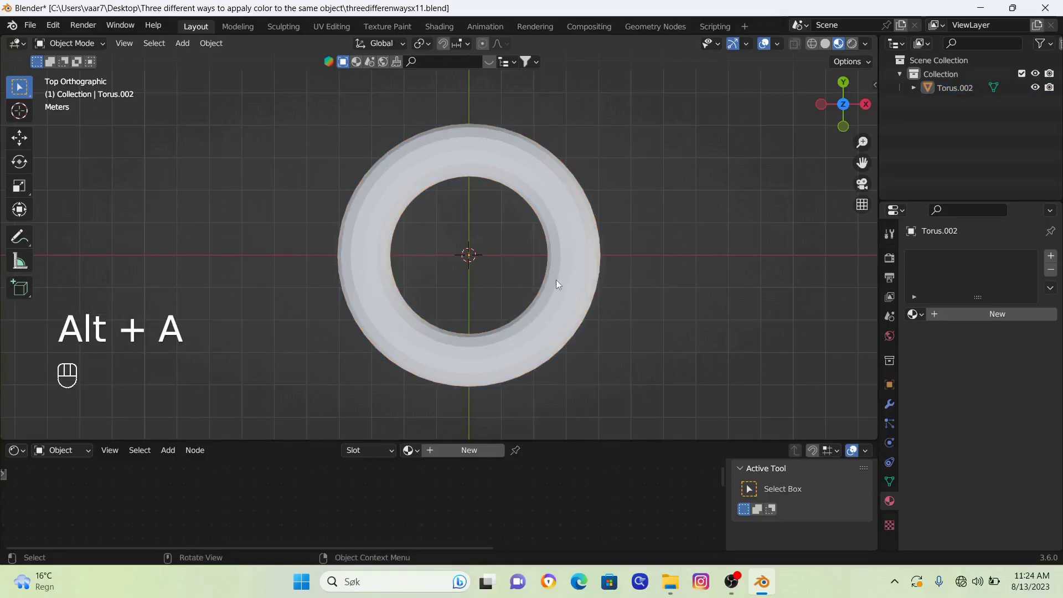
Add an area light at the world origin, in the center of the torus
{"action": "scroll", "coordinate": [556, 280], "scroll_direction": "up", "scroll_amount": 2}
{"action": "middle_click_drag", "start_coordinate": [555, 280], "coordinate": [544, 290], "text": "shift"}
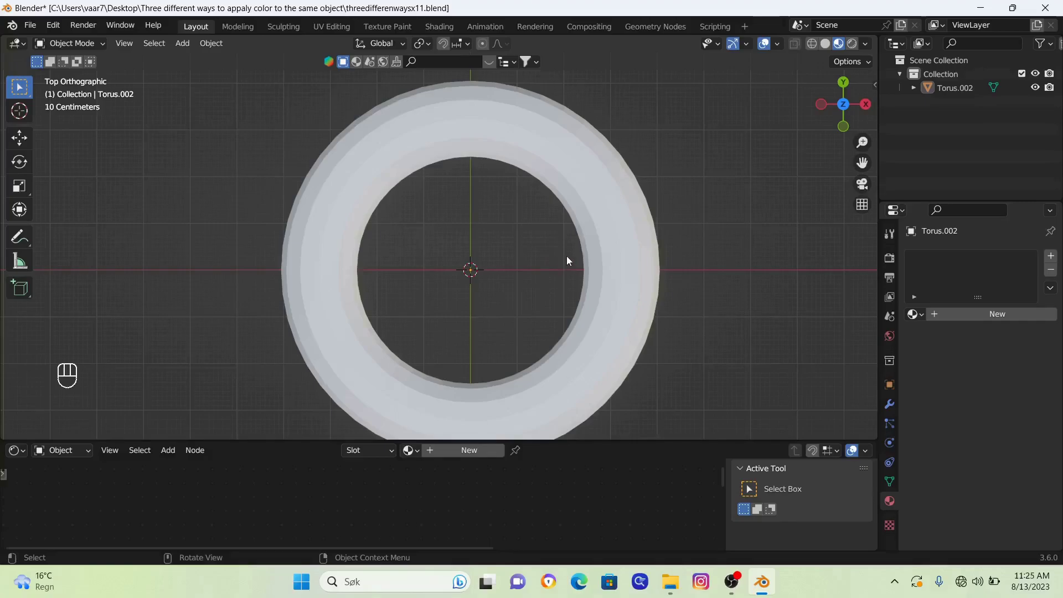
{"action": "key", "text": "shift+a"}
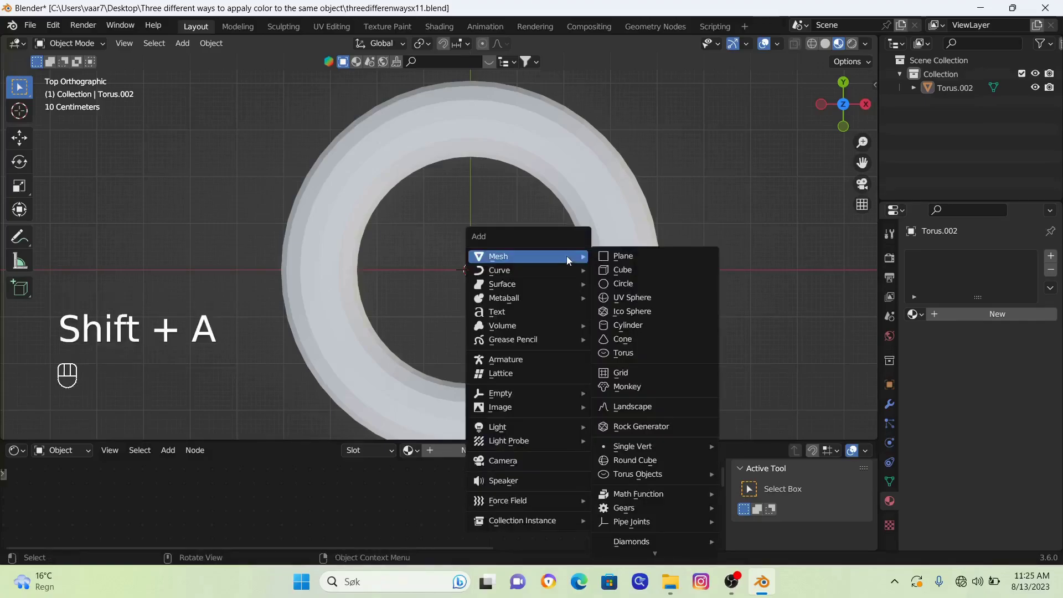
{"action": "mouse_move", "coordinate": [520, 429]}
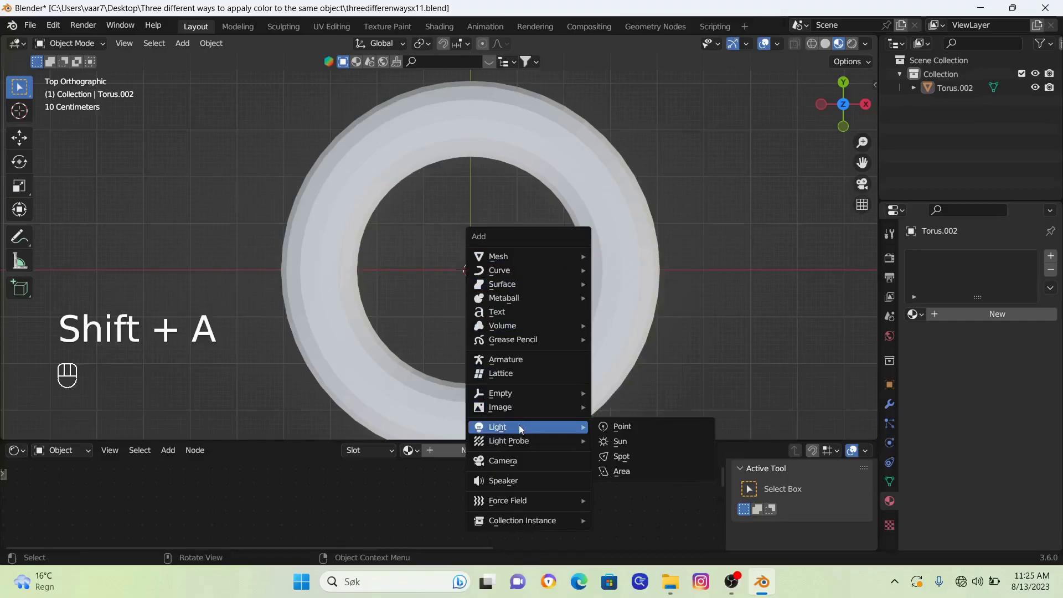
{"action": "left_click", "coordinate": [627, 472]}
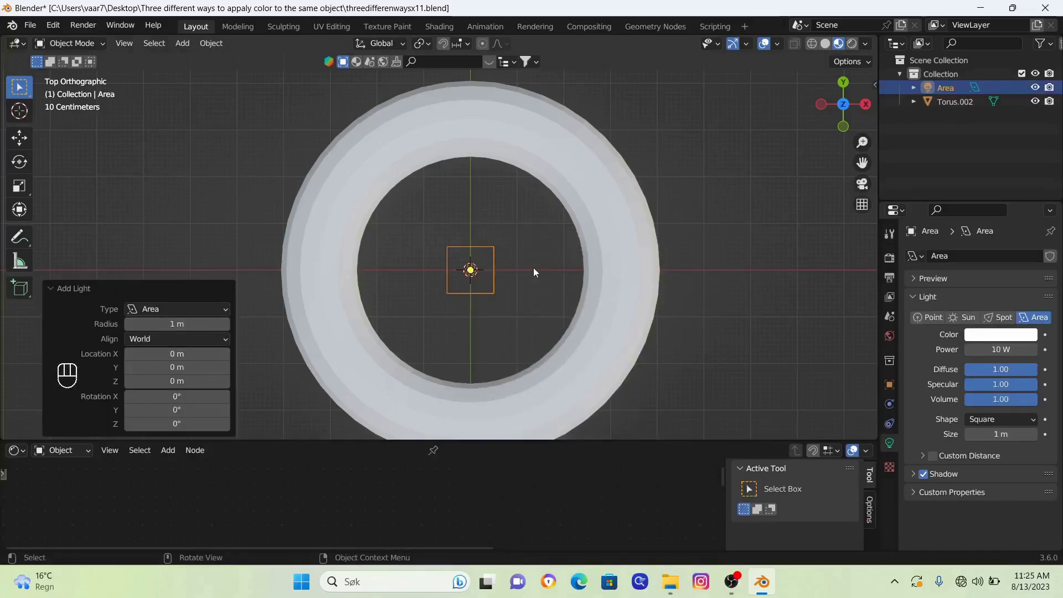
Rotate the area light 90° about the Y axis and move it about 6.01 m along X, outside the torus
{"action": "key", "text": "r"}
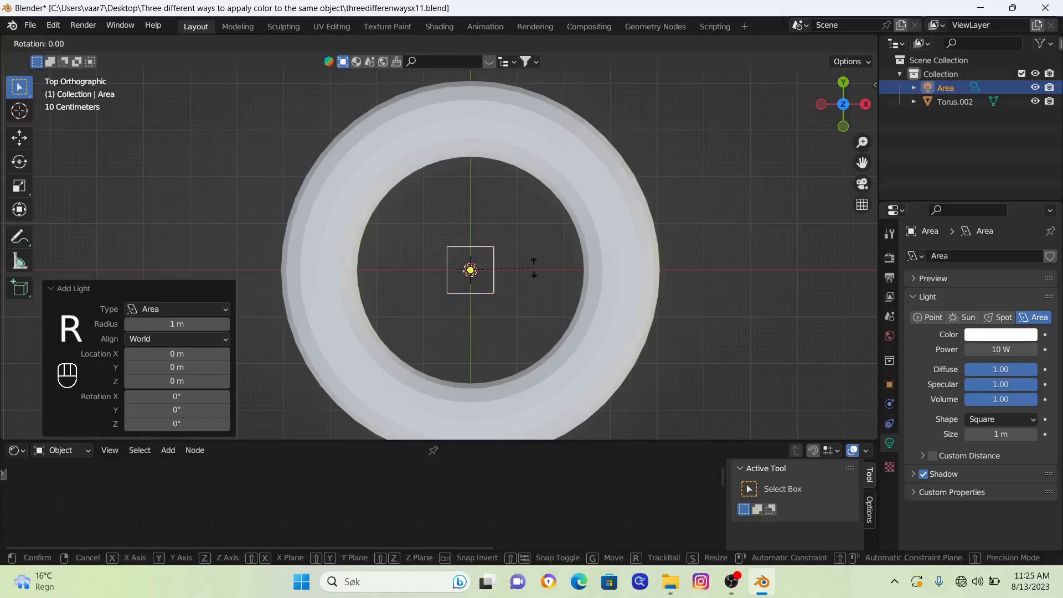
{"action": "type", "text": "y"}
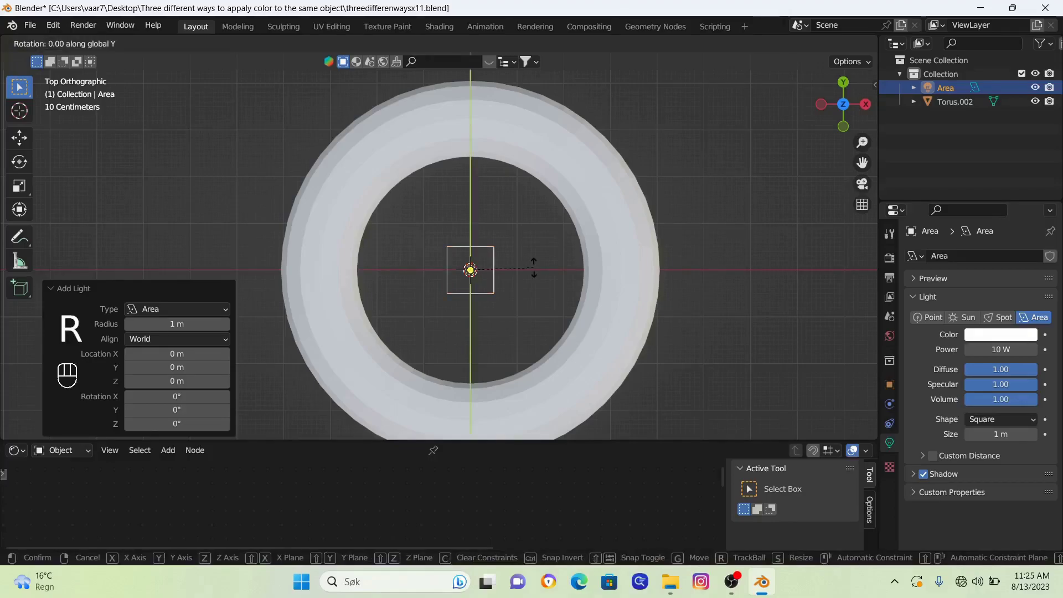
{"action": "type", "text": "90"}
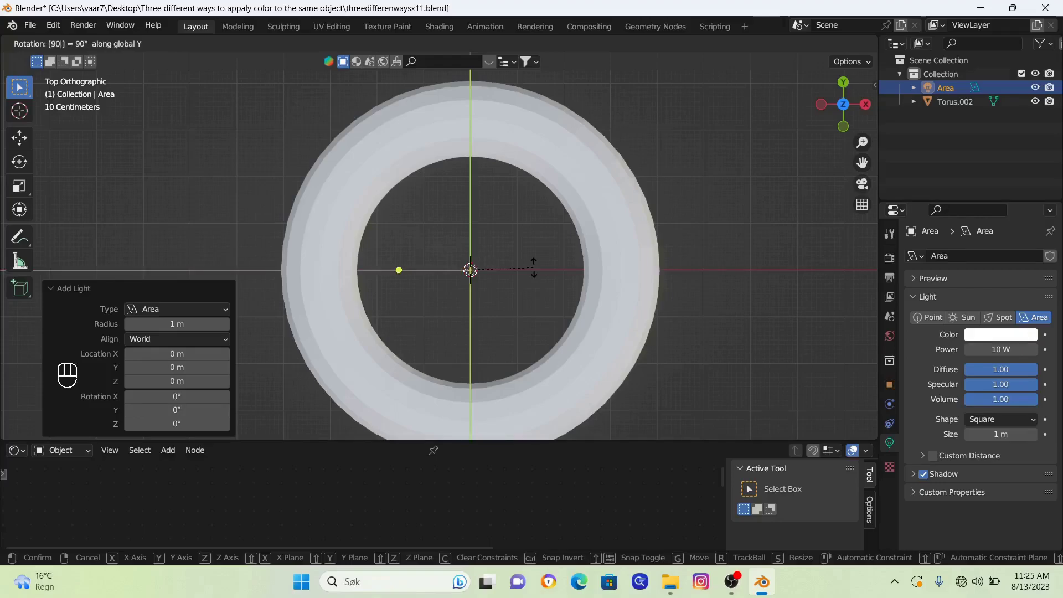
{"action": "key", "text": "Return"}
{"action": "key", "text": "g"}
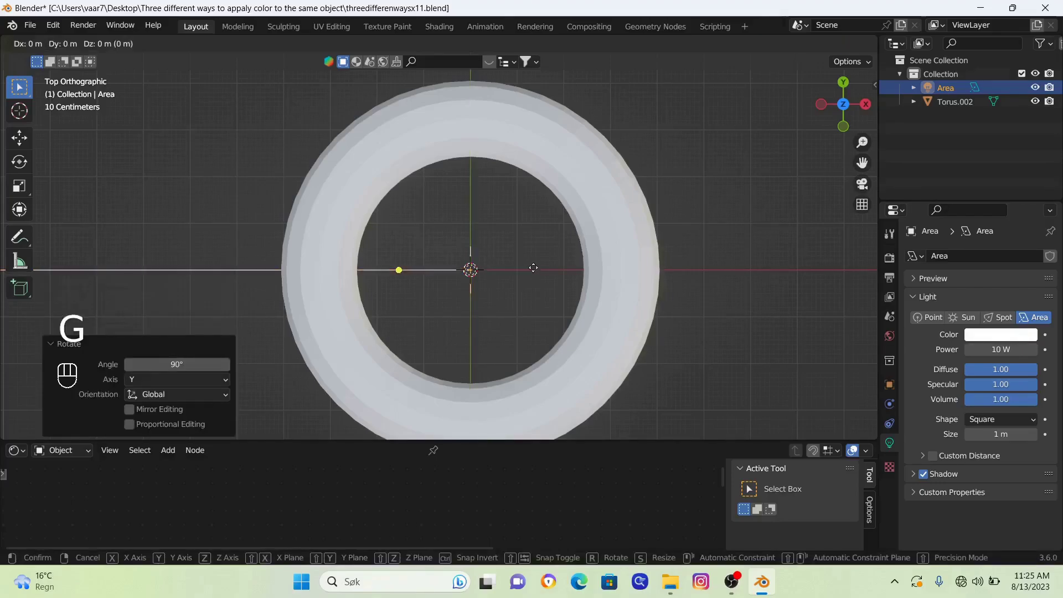
{"action": "key", "text": "x"}
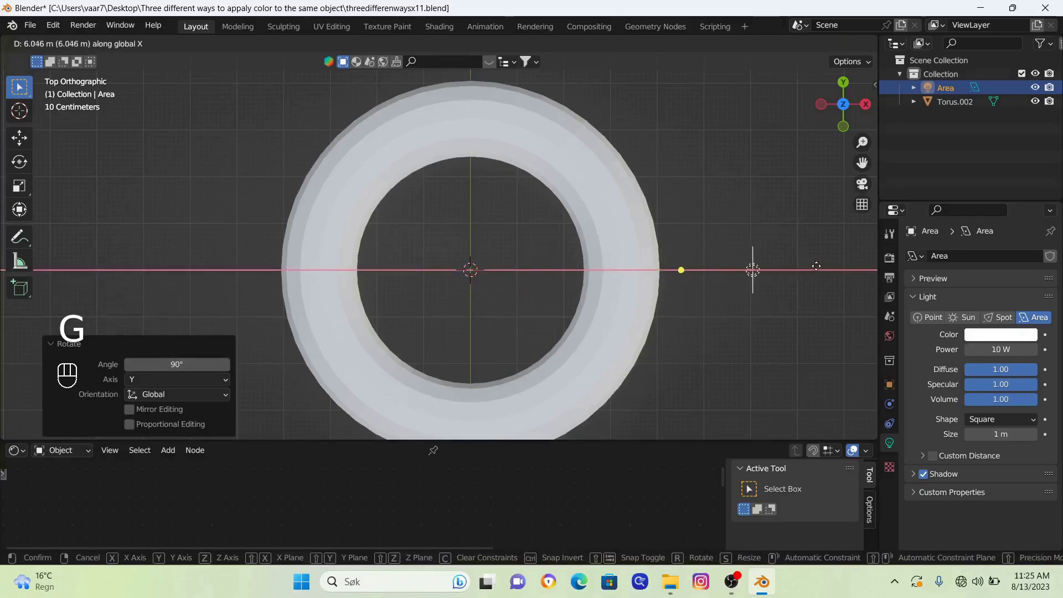
{"action": "left_click", "coordinate": [814, 266]}
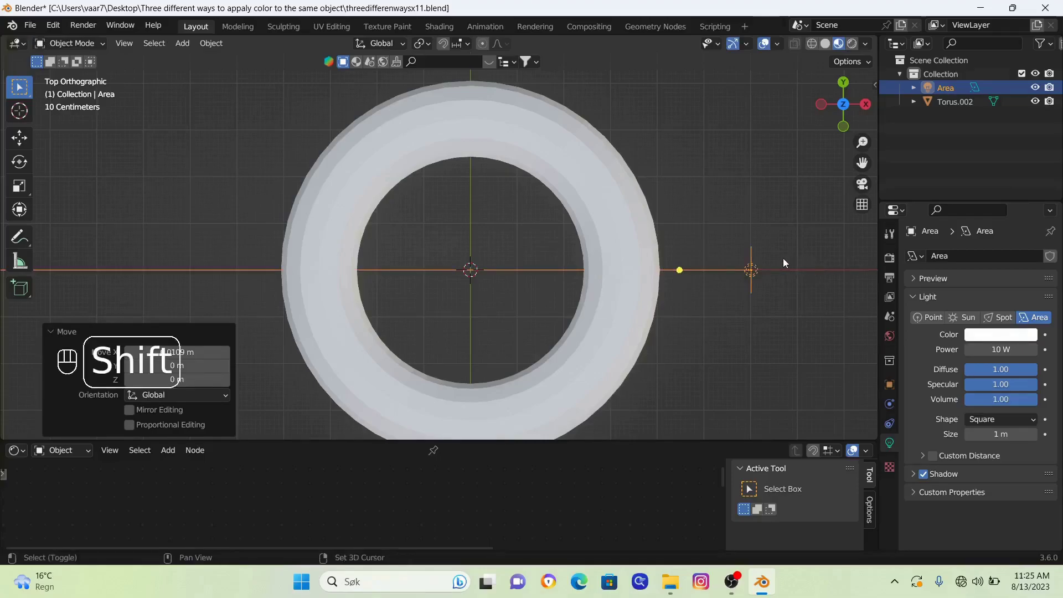
Duplicate the area light in place and rotate the copy 180° about the Z axis
{"action": "key", "text": "shift+d"}
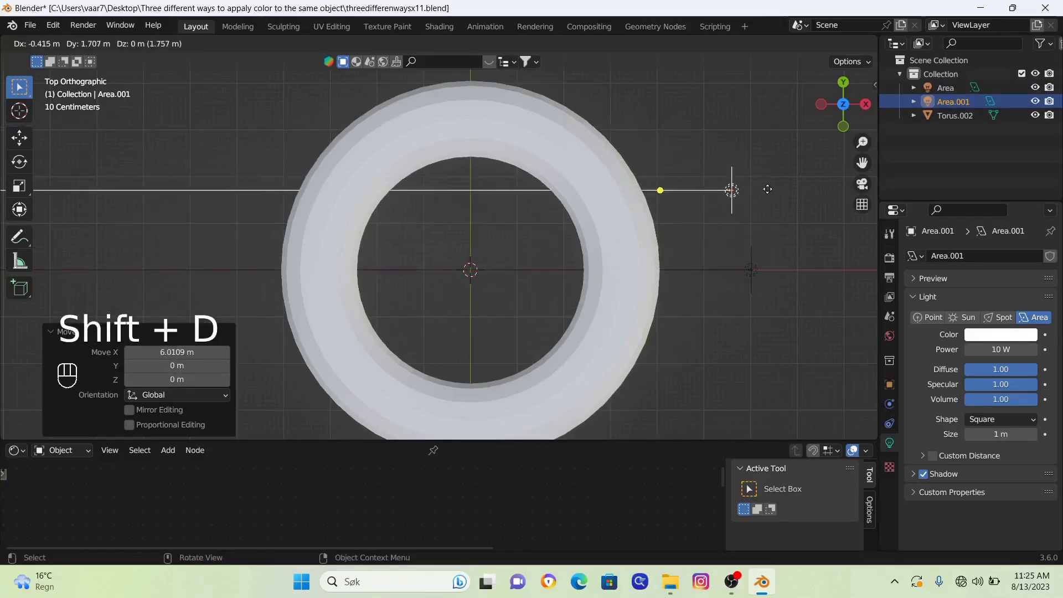
{"action": "right_click", "coordinate": [775, 208]}
{"action": "key", "text": "r"}
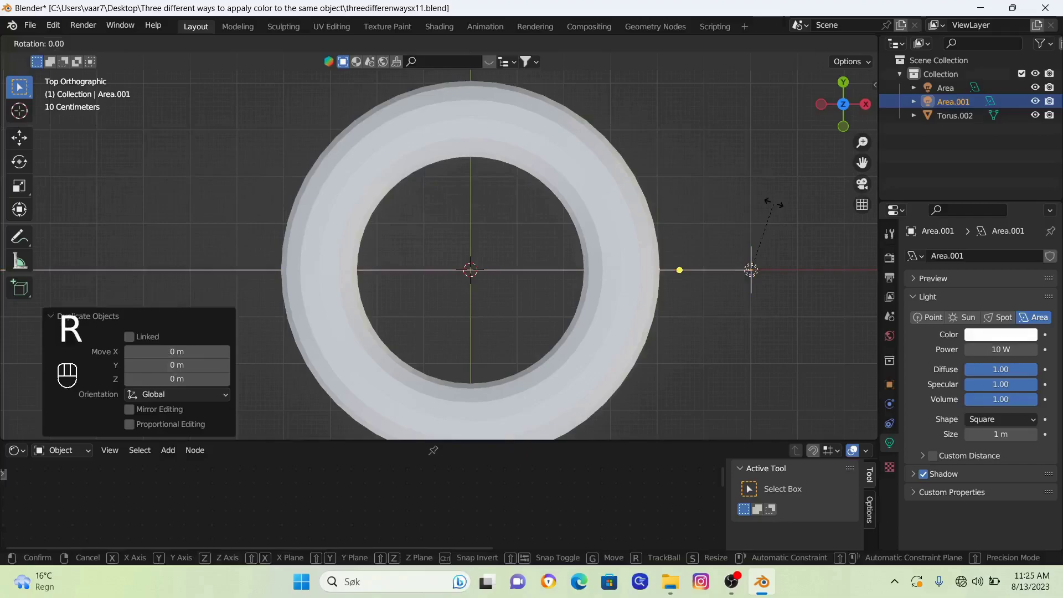
{"action": "type", "text": "z"}
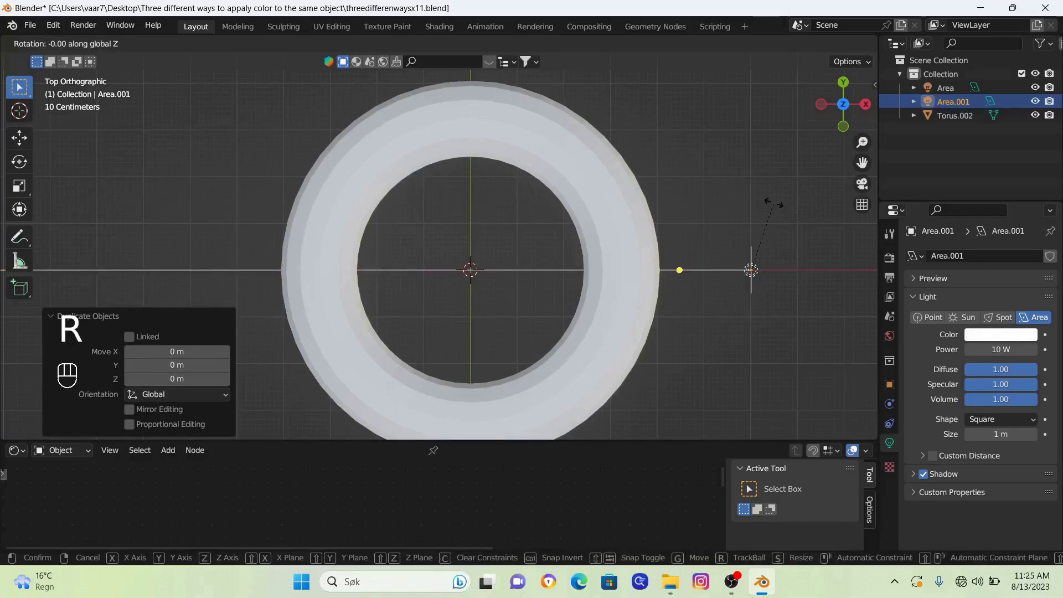
{"action": "type", "text": "180"}
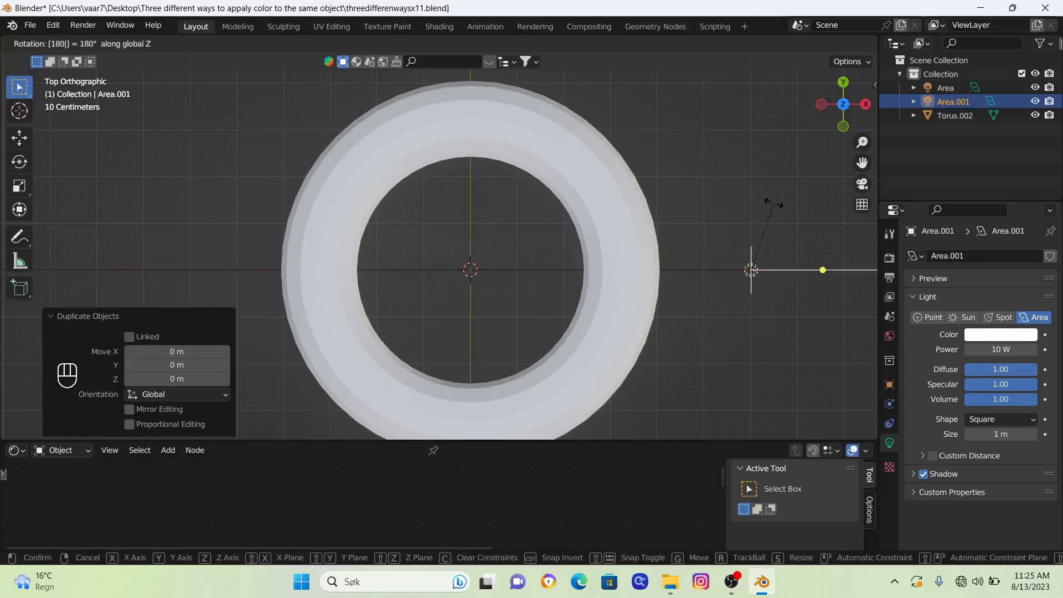
{"action": "key", "text": "Return"}
Move the duplicated light about -12.02 m along X to the opposite side of the torus
{"action": "key", "text": "g"}
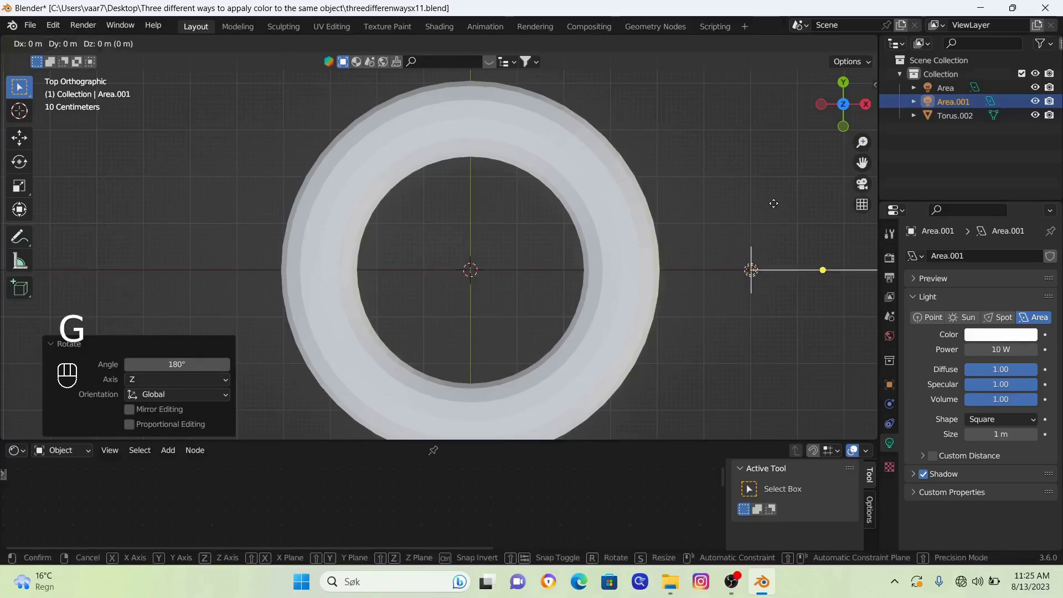
{"action": "key", "text": "x"}
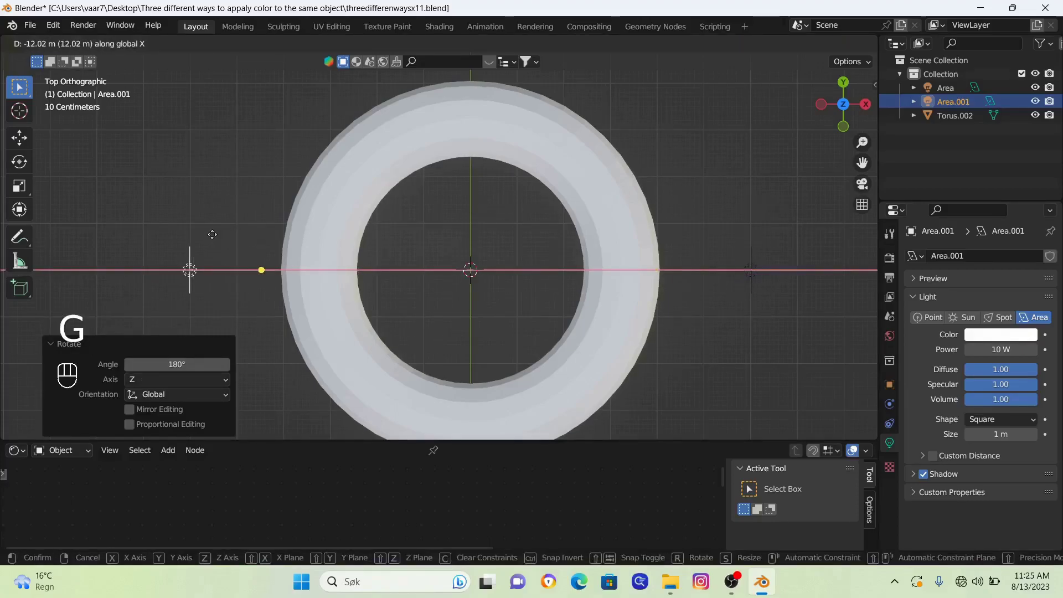
{"action": "left_click", "coordinate": [212, 234]}
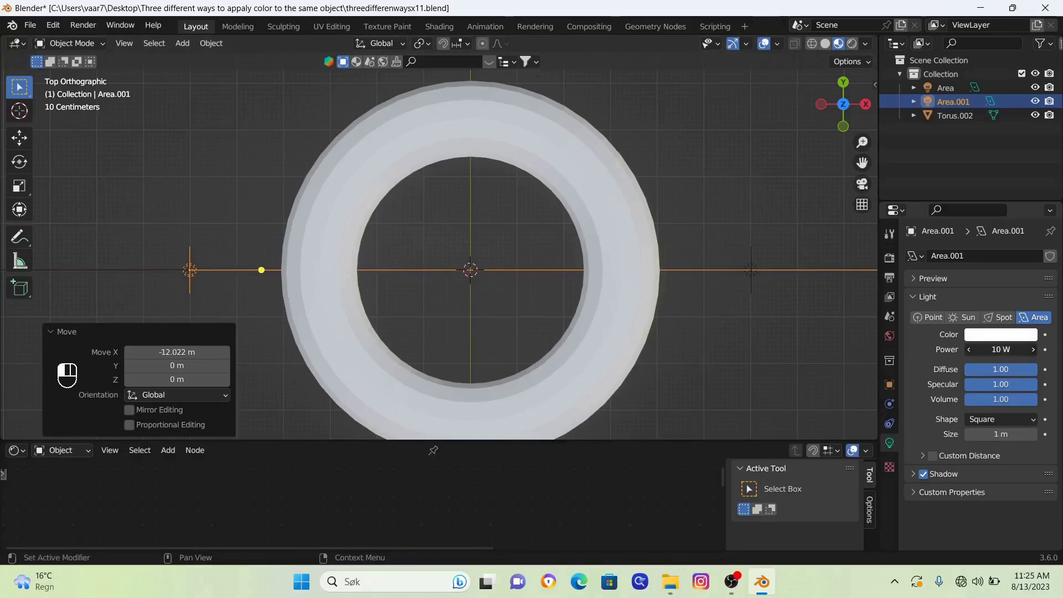
Set the duplicated area light's power to 1000 W and its color to bright green
{"action": "left_click", "coordinate": [995, 348]}
{"action": "key", "text": "BackSpace"}
{"action": "type", "text": "1"}
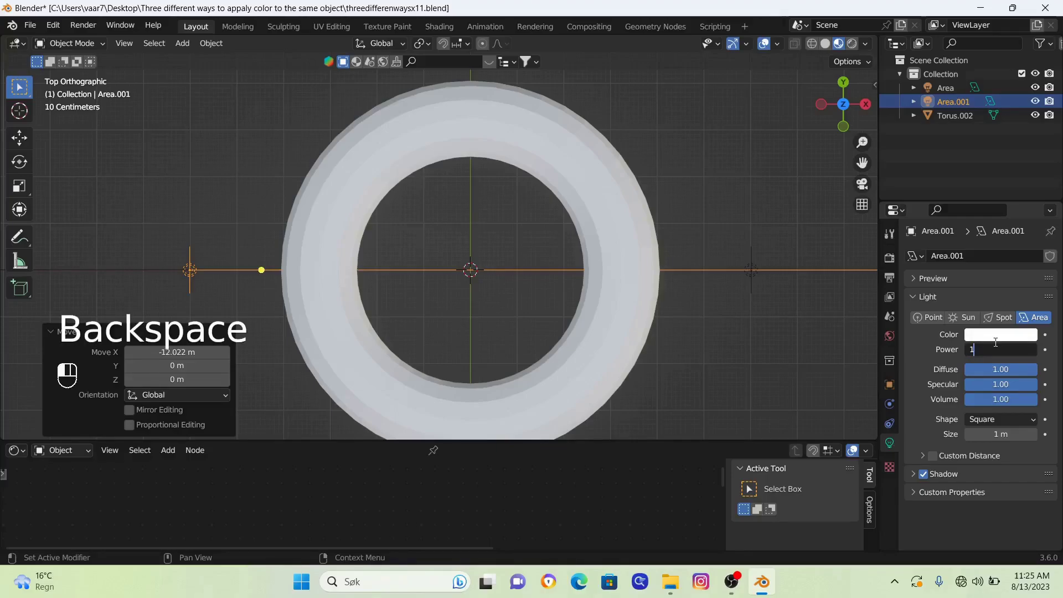
{"action": "type", "text": "000"}
{"action": "left_click", "coordinate": [996, 341]}
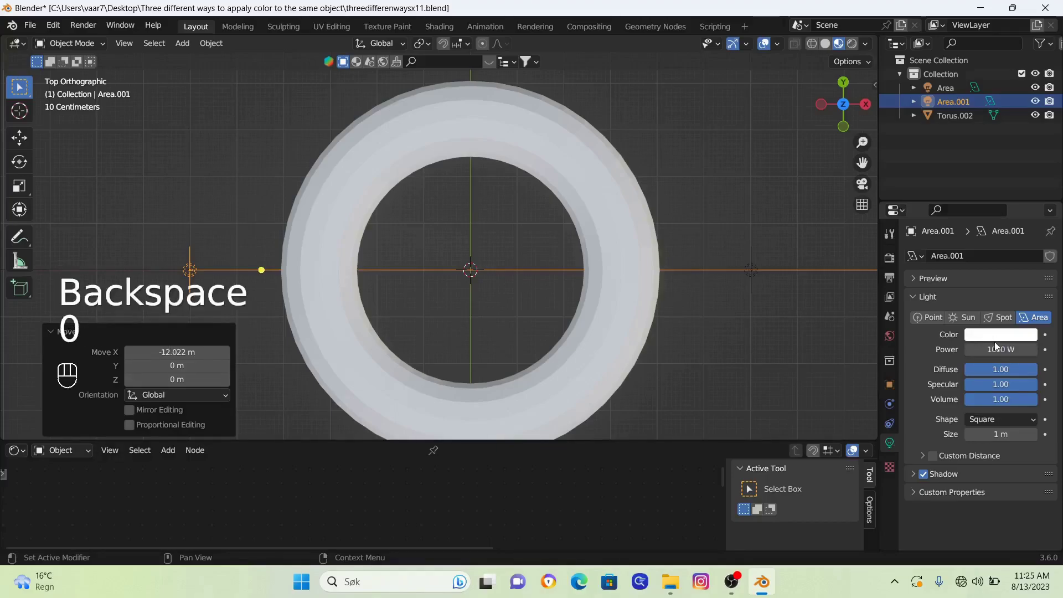
{"action": "left_click", "coordinate": [1008, 334]}
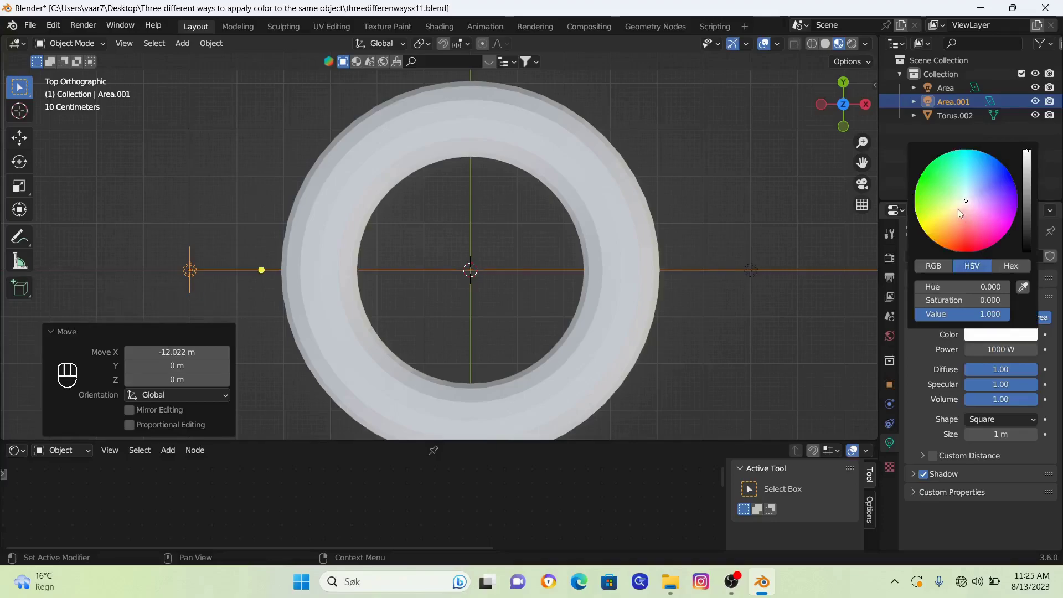
{"action": "left_click", "coordinate": [931, 175]}
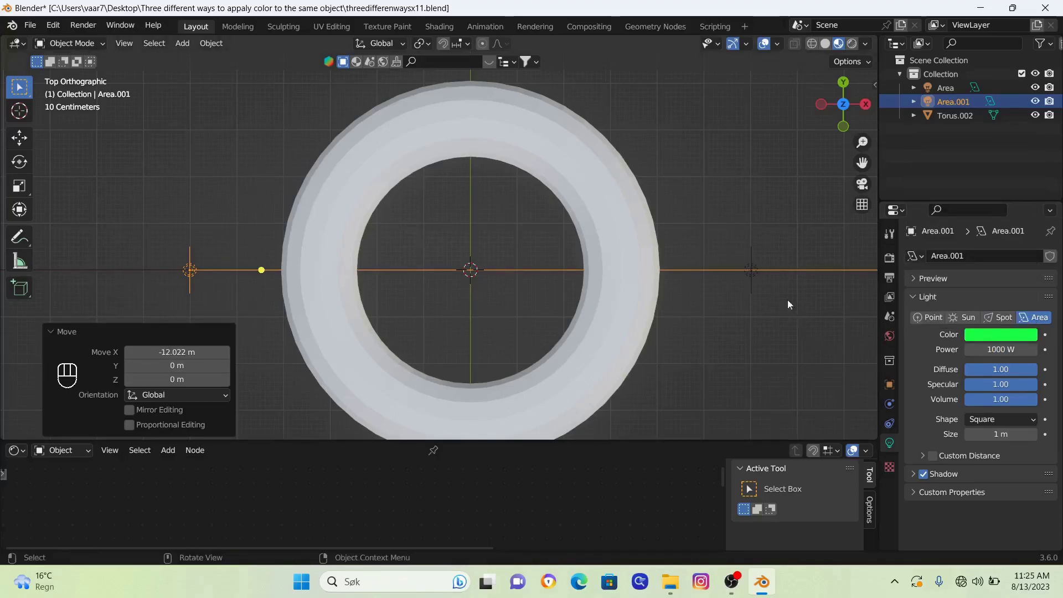
Set the original area light's power to 1000 W and its color to red, with hue about 0.005 and saturation about 0.948
{"action": "left_click", "coordinate": [751, 260]}
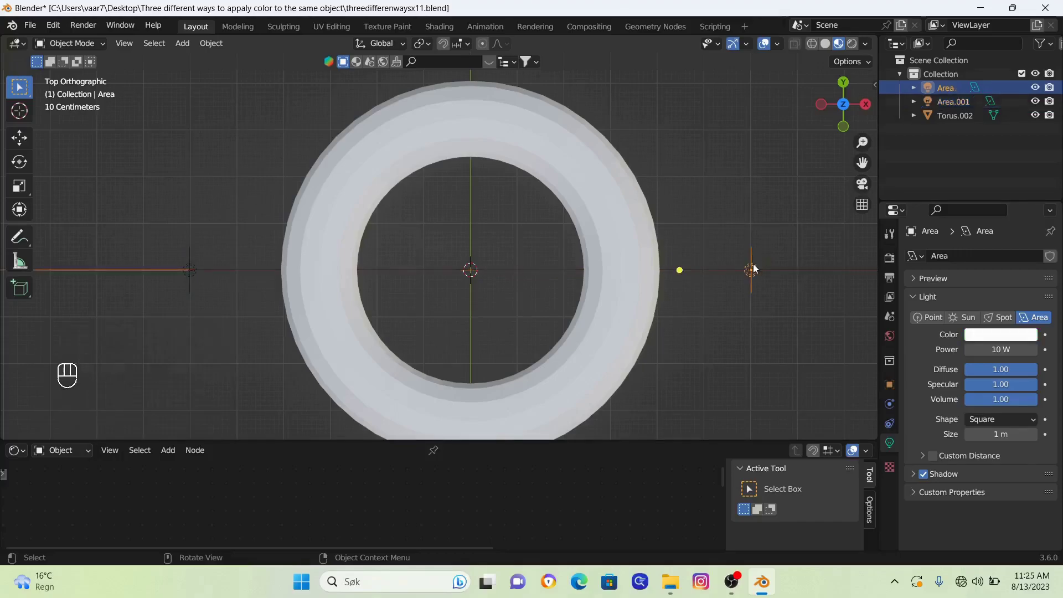
{"action": "left_click", "coordinate": [1016, 350]}
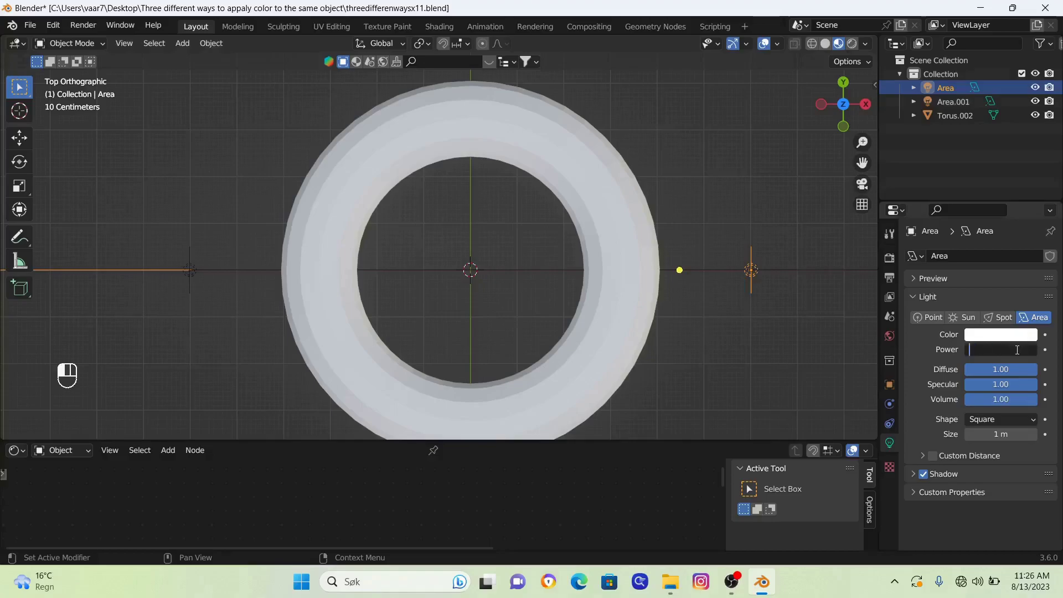
{"action": "key", "text": "BackSpace"}
{"action": "type", "text": "1000 W"}
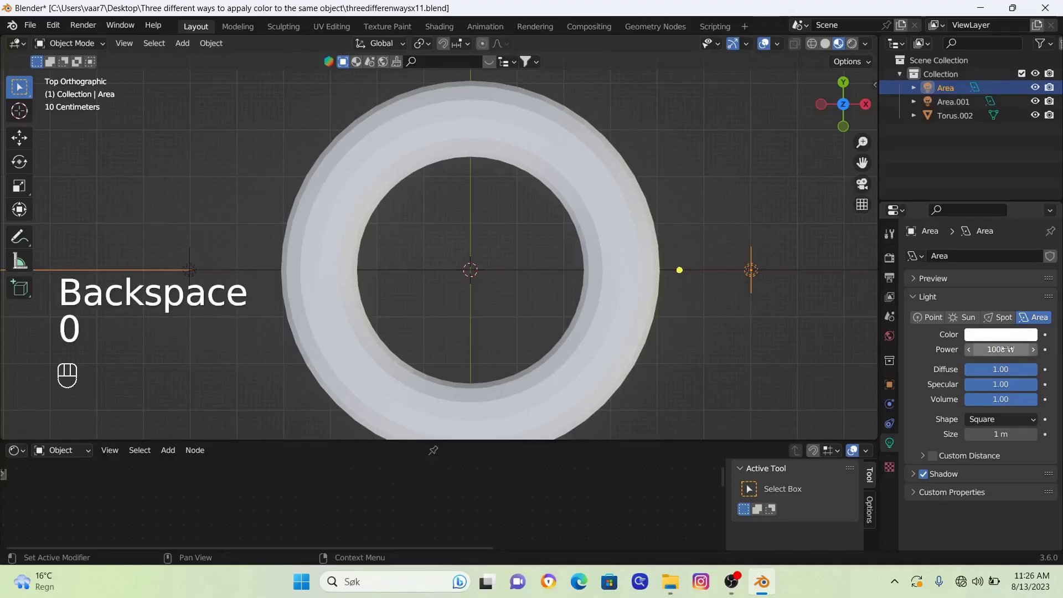
{"action": "left_click", "coordinate": [1004, 338]}
{"action": "left_click", "coordinate": [1005, 336]}
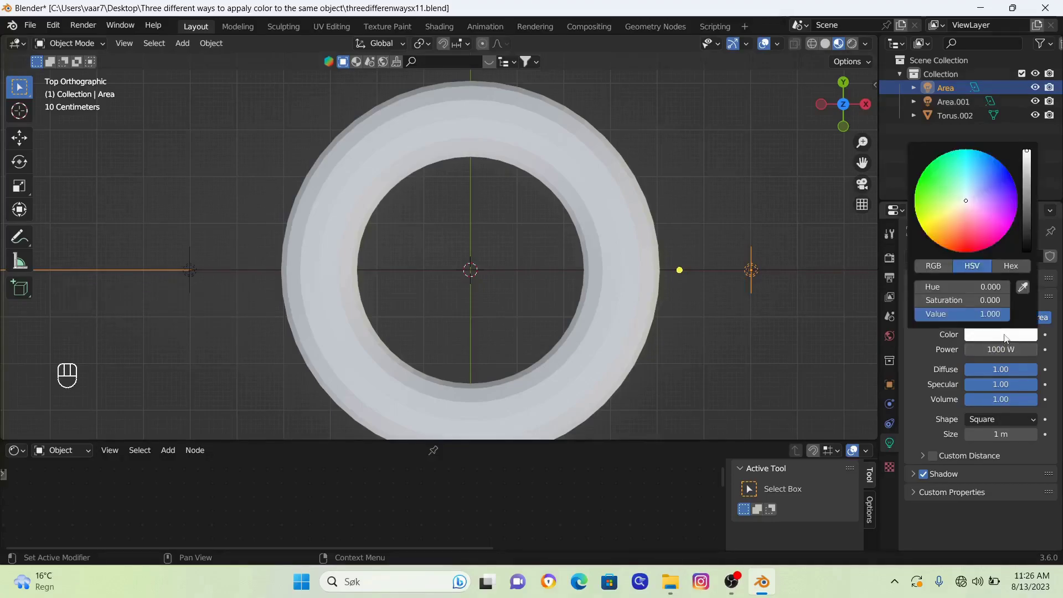
{"action": "left_click", "coordinate": [962, 238]}
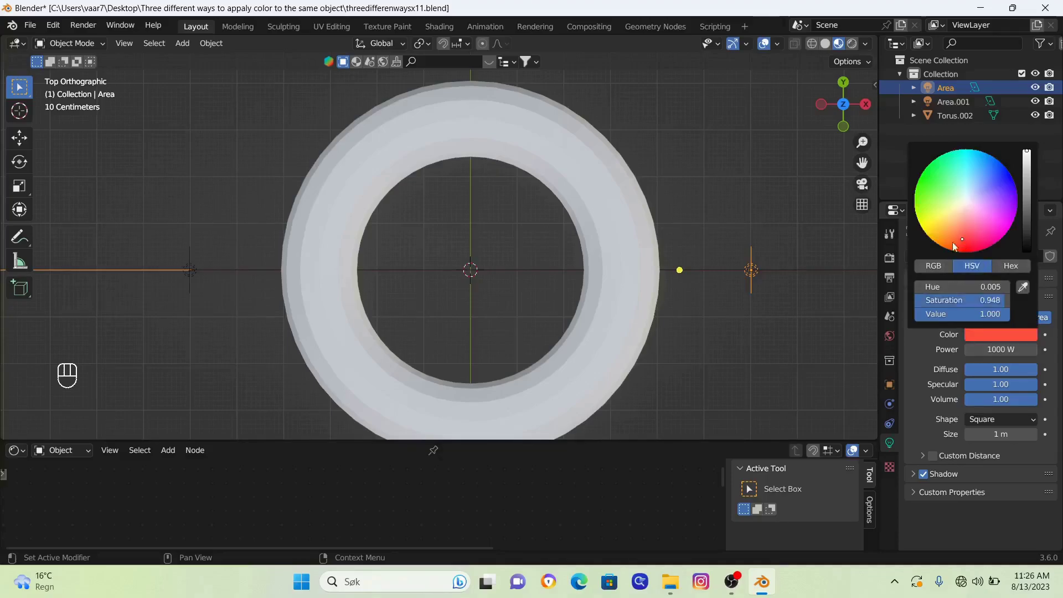
Show the torus from the top in rendered viewport shading with the overlays hidden
{"action": "scroll", "coordinate": [586, 260], "scroll_direction": "down", "scroll_amount": 1}
{"action": "mouse_move", "coordinate": [599, 250]}
{"action": "middle_mouse_down", "text": "shift"}
{"action": "mouse_move", "coordinate": [599, 238]}
{"action": "mouse_move", "coordinate": [601, 257]}
{"action": "middle_mouse_up", "text": "shift"}
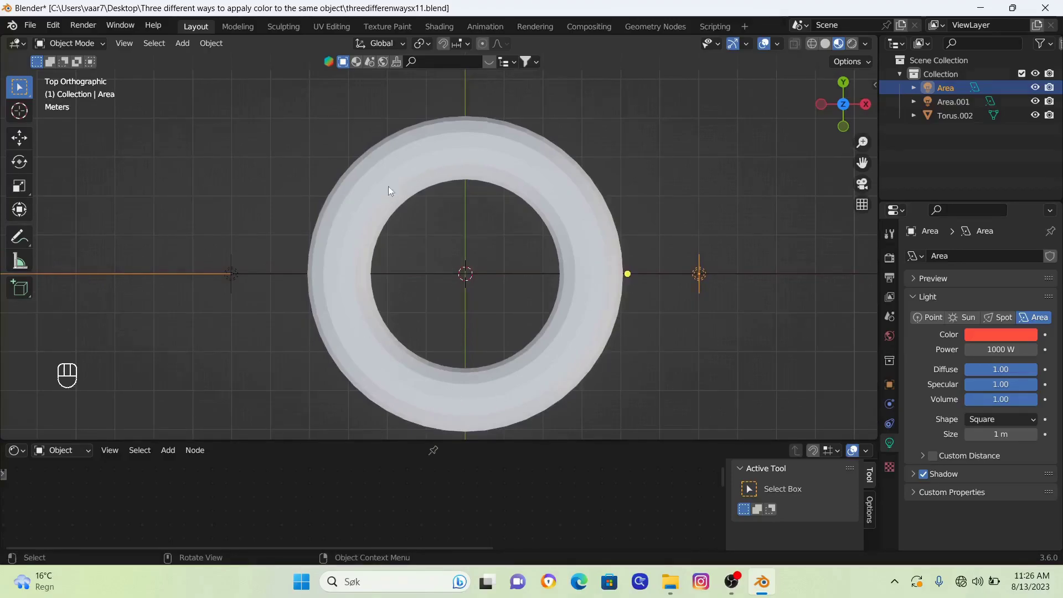
{"action": "middle_click_drag", "start_coordinate": [440, 312], "coordinate": [440, 194]}
{"action": "key", "text": "KP_7"}
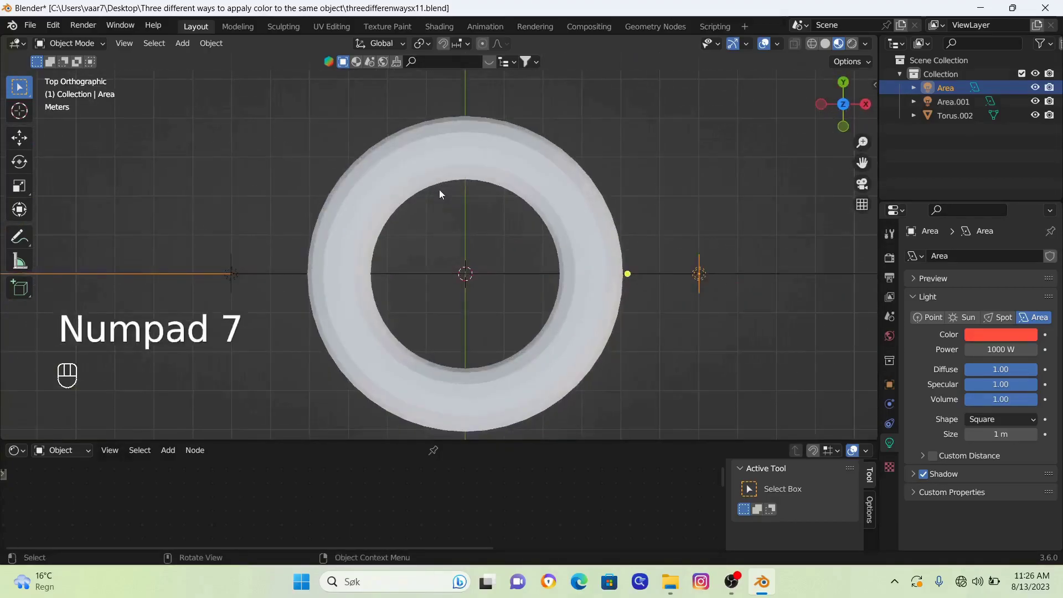
{"action": "left_click", "coordinate": [852, 43]}
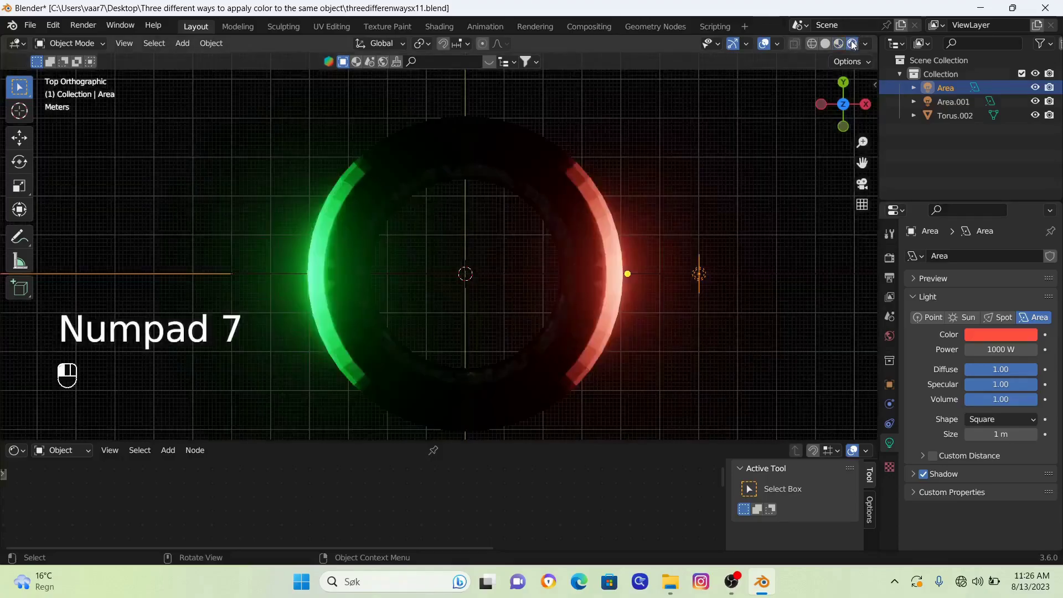
{"action": "left_click", "coordinate": [764, 43]}
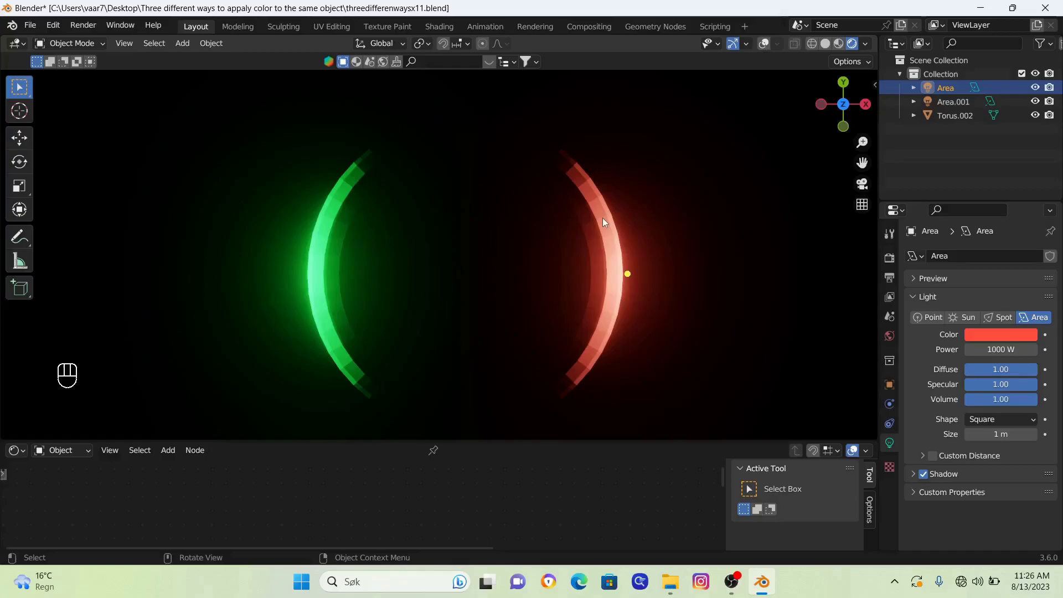
{"action": "scroll", "coordinate": [603, 218], "scroll_direction": "down", "scroll_amount": 1}
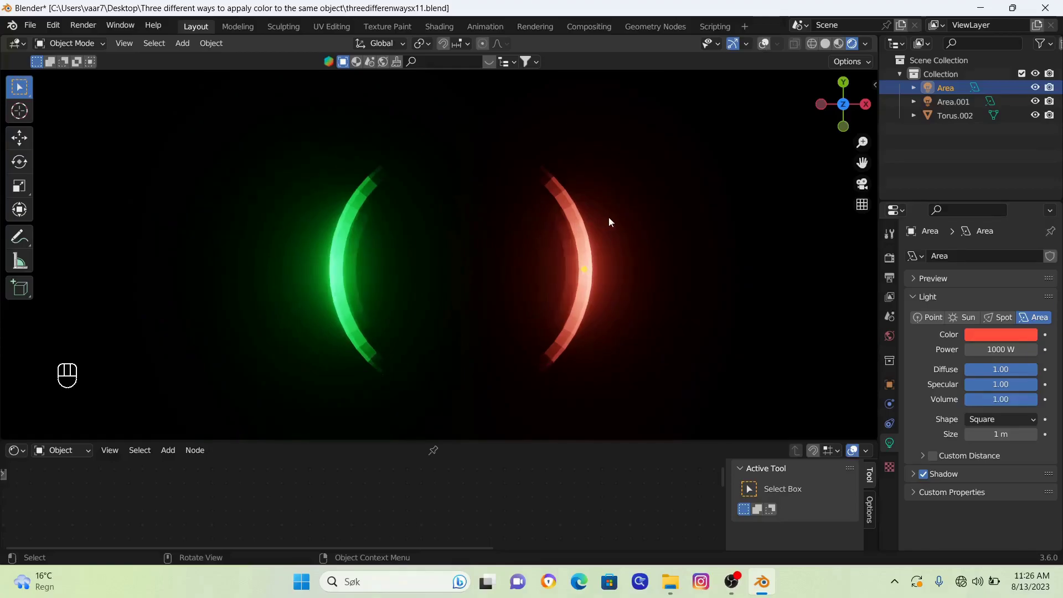